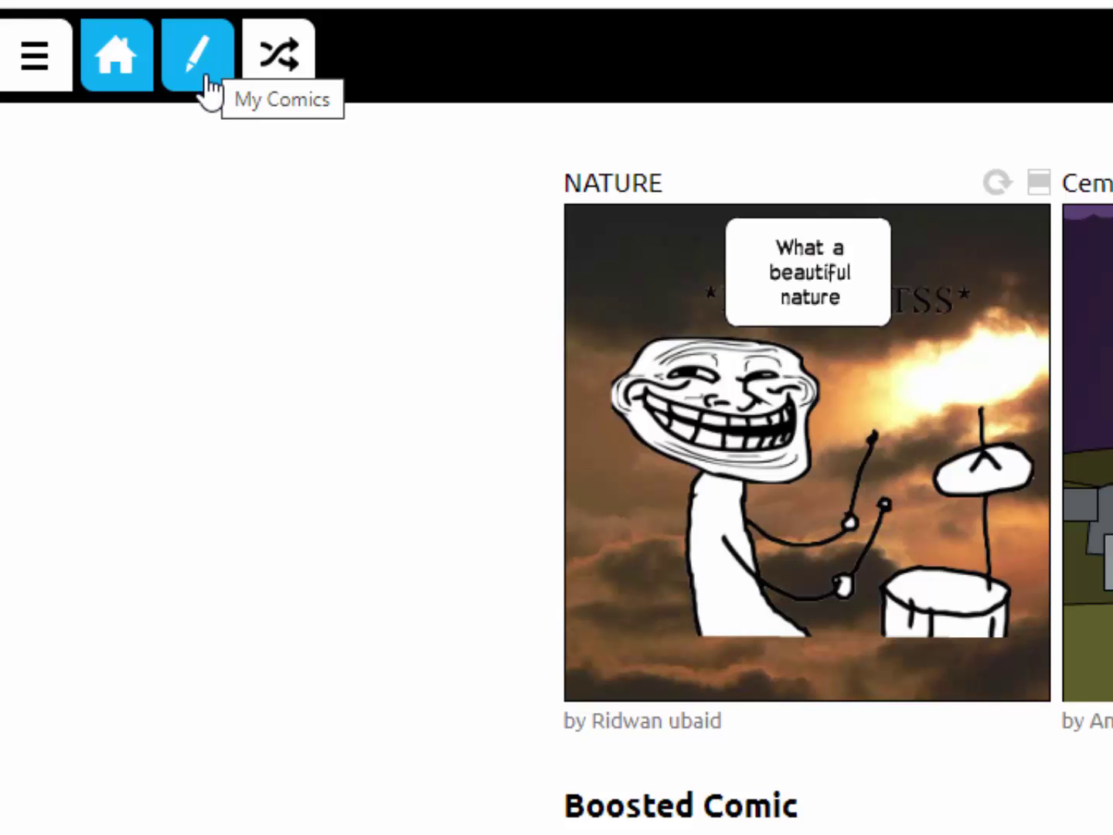
- Start a new comic from My Comics, postponing the offered comic maker tutorial
click(207, 78)
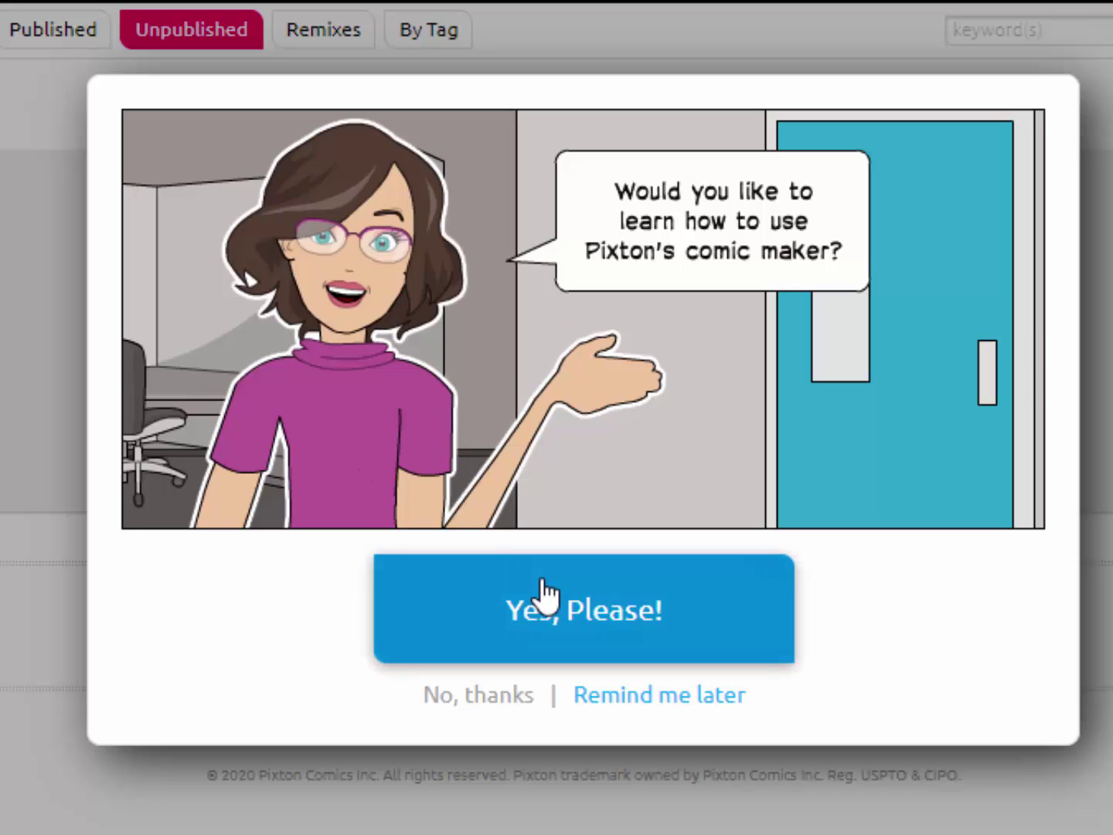
click(661, 694)
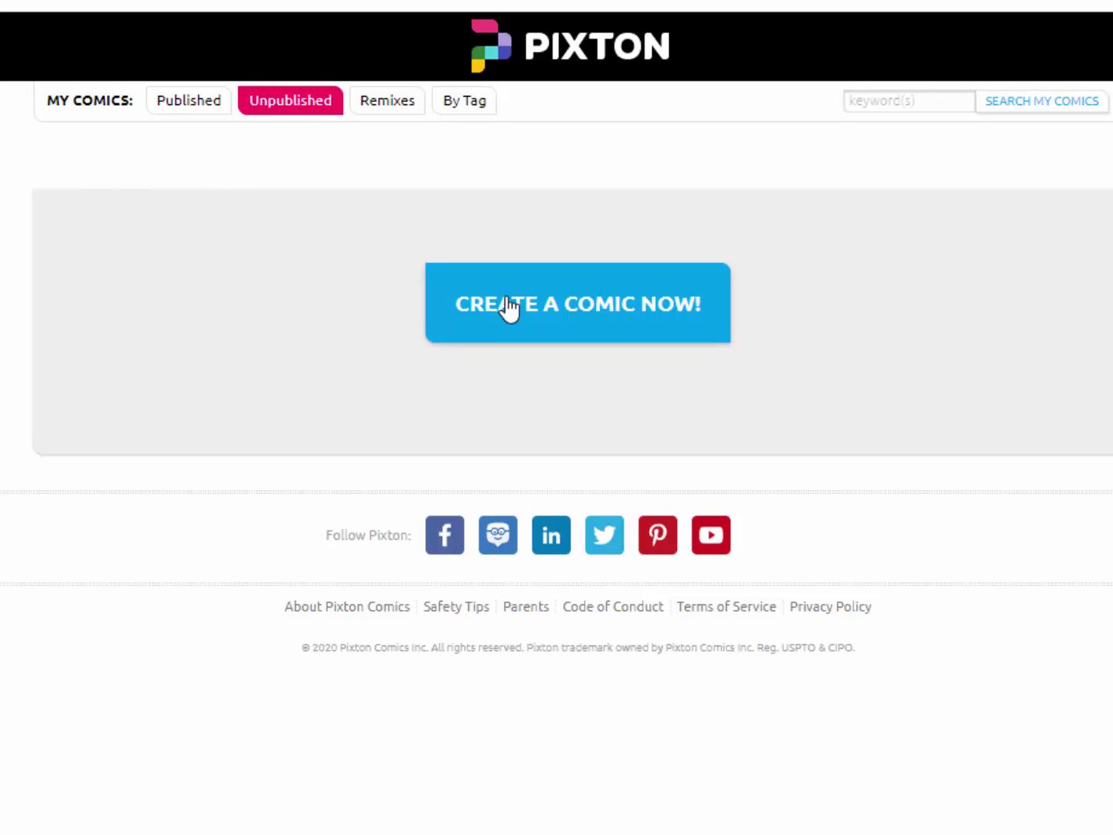
click(556, 309)
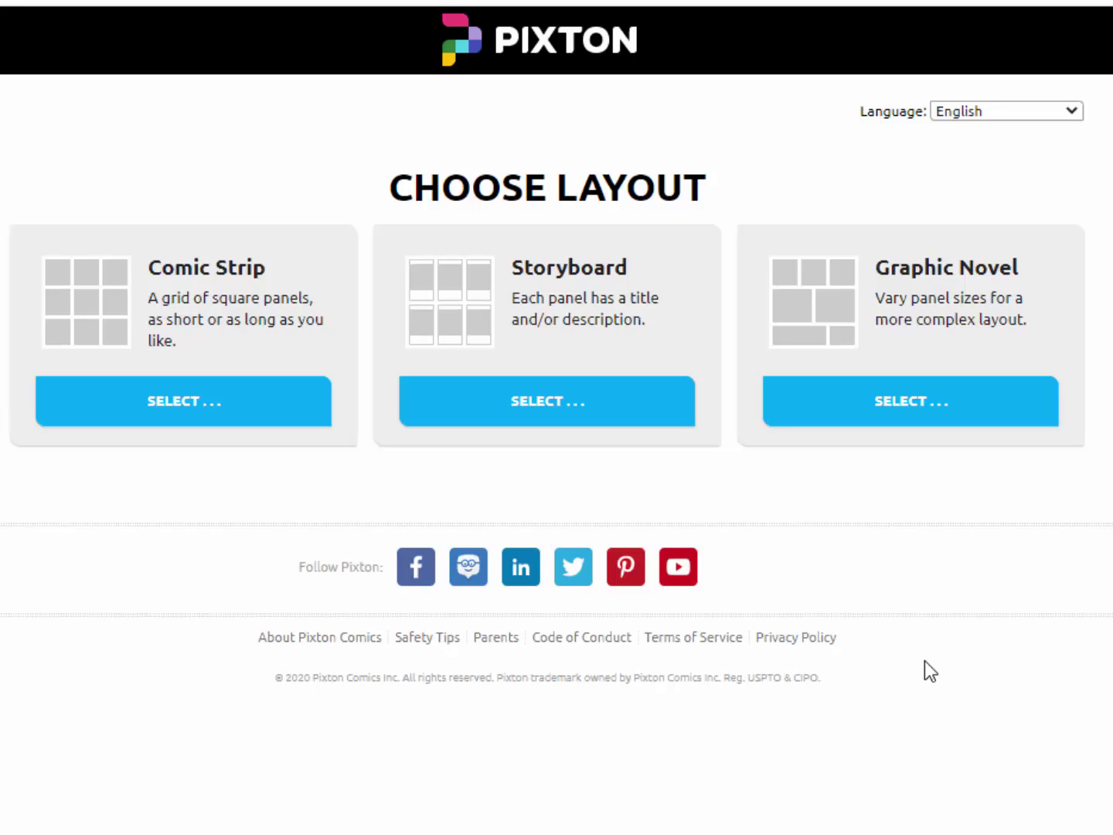
- Choose the Comic Strip layout in Advanced mode for the new comic
mouse_move(157, 306)
mouse_move(924, 256)
click(199, 424)
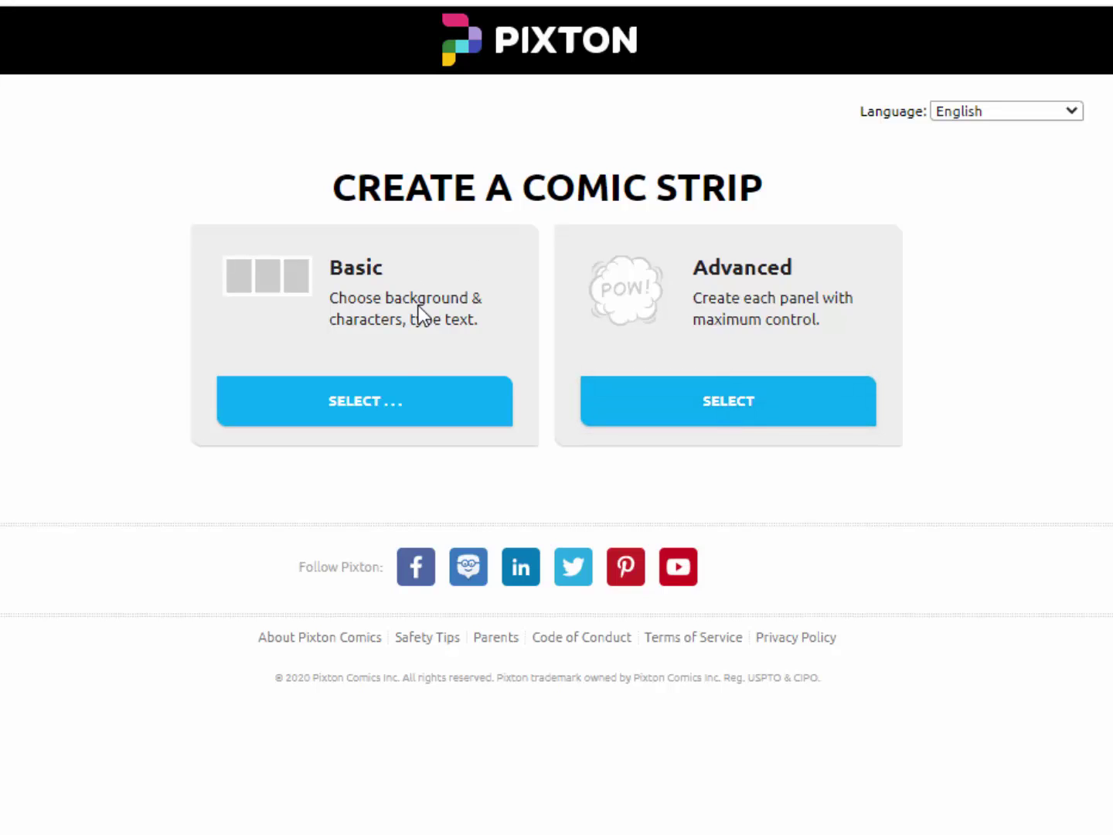
click(693, 414)
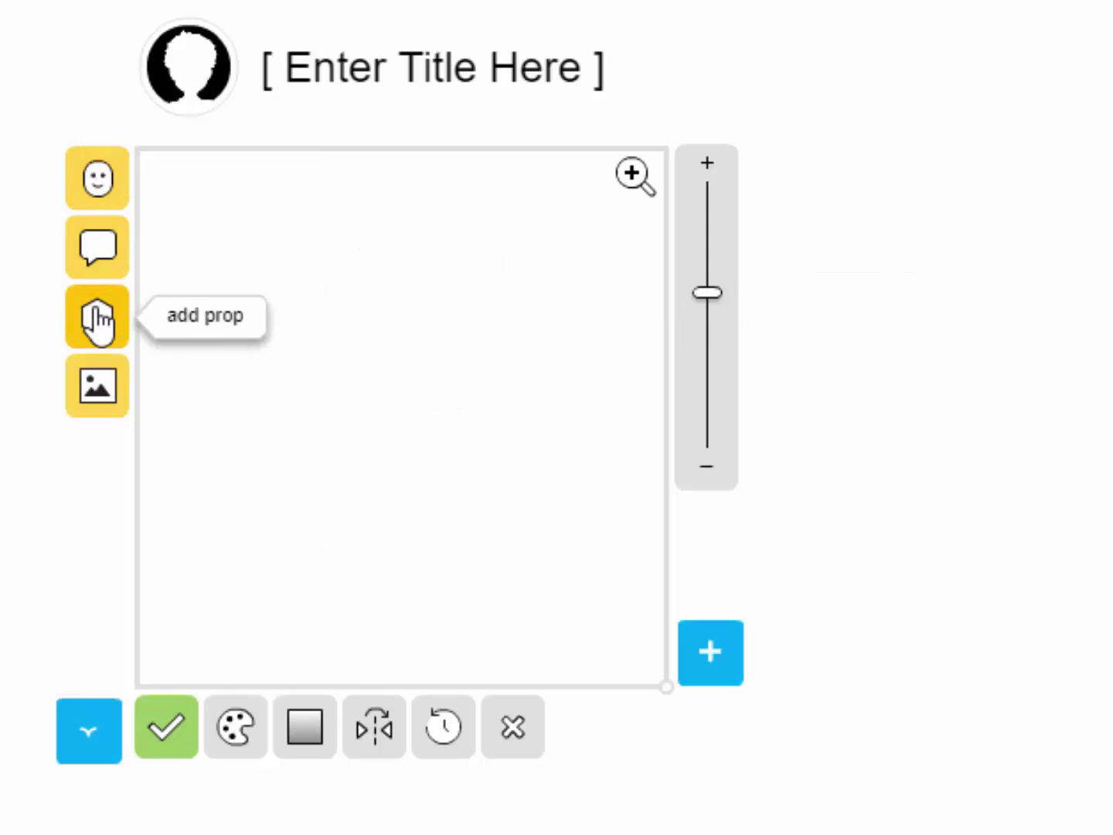
- Browse the preset backgrounds, open the set containing the lighthouse scene, and apply the lighthouse background to the panel
click(116, 393)
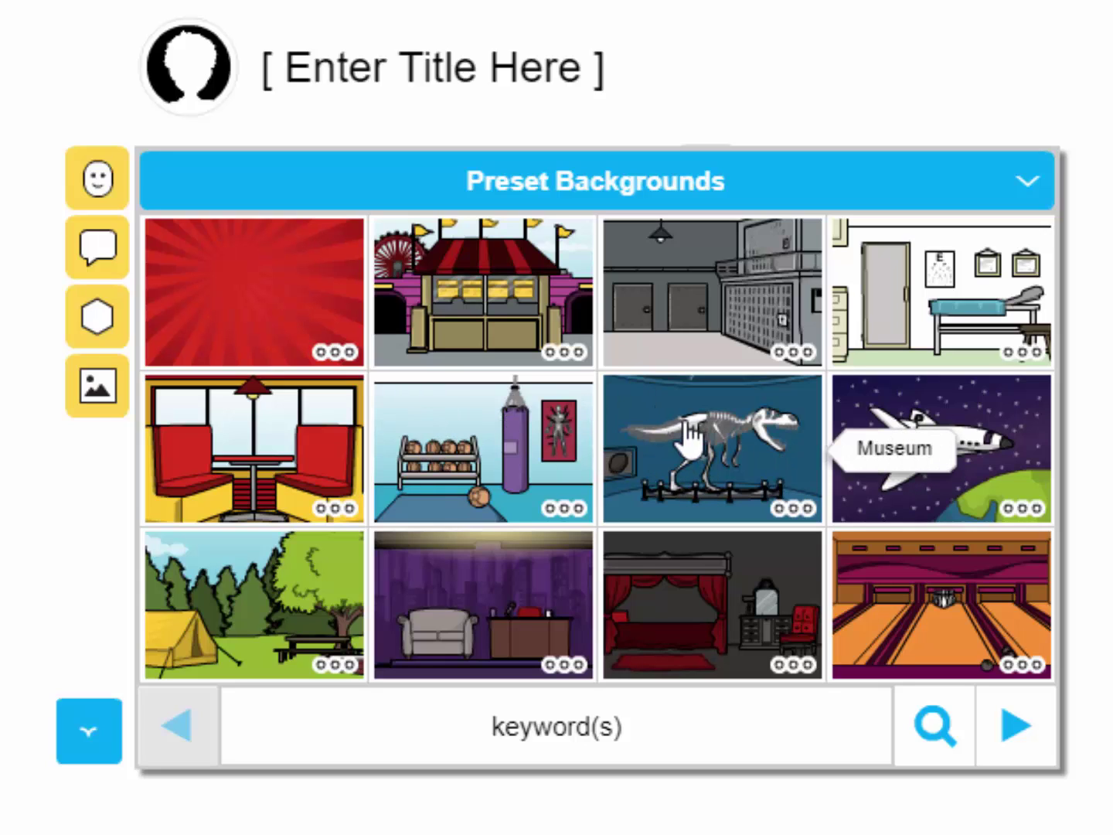
click(1004, 199)
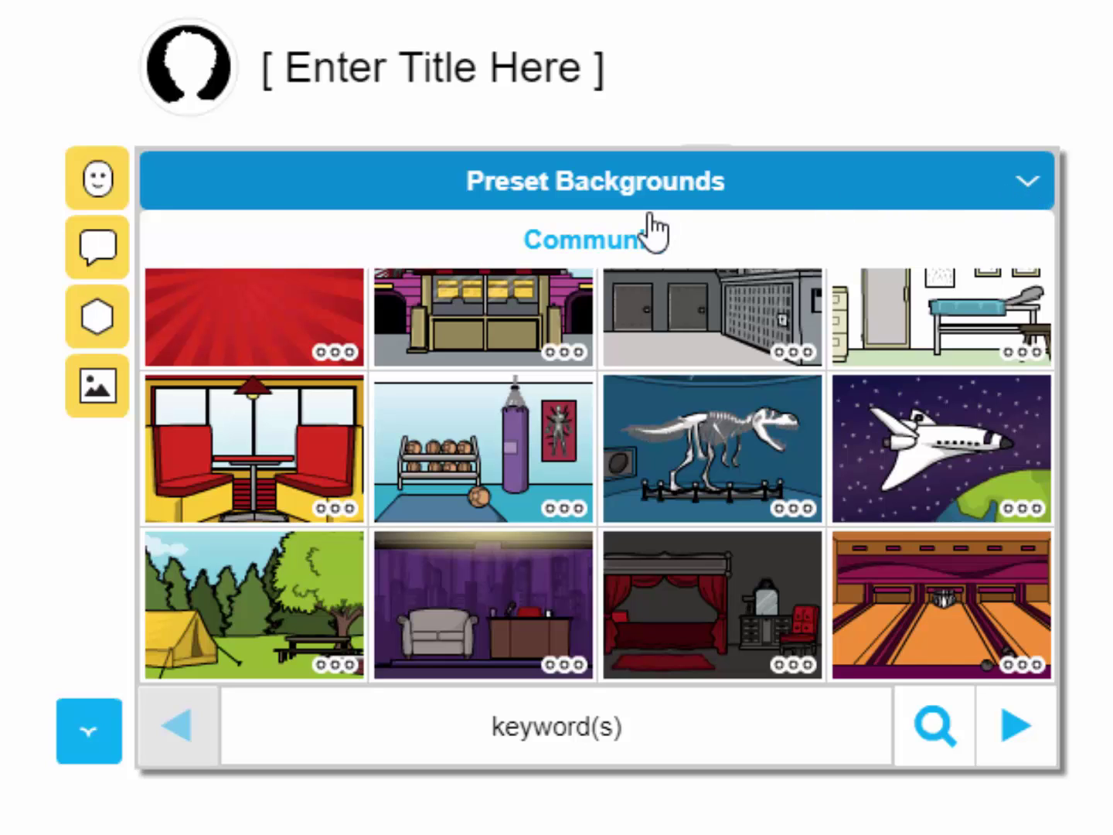
click(641, 246)
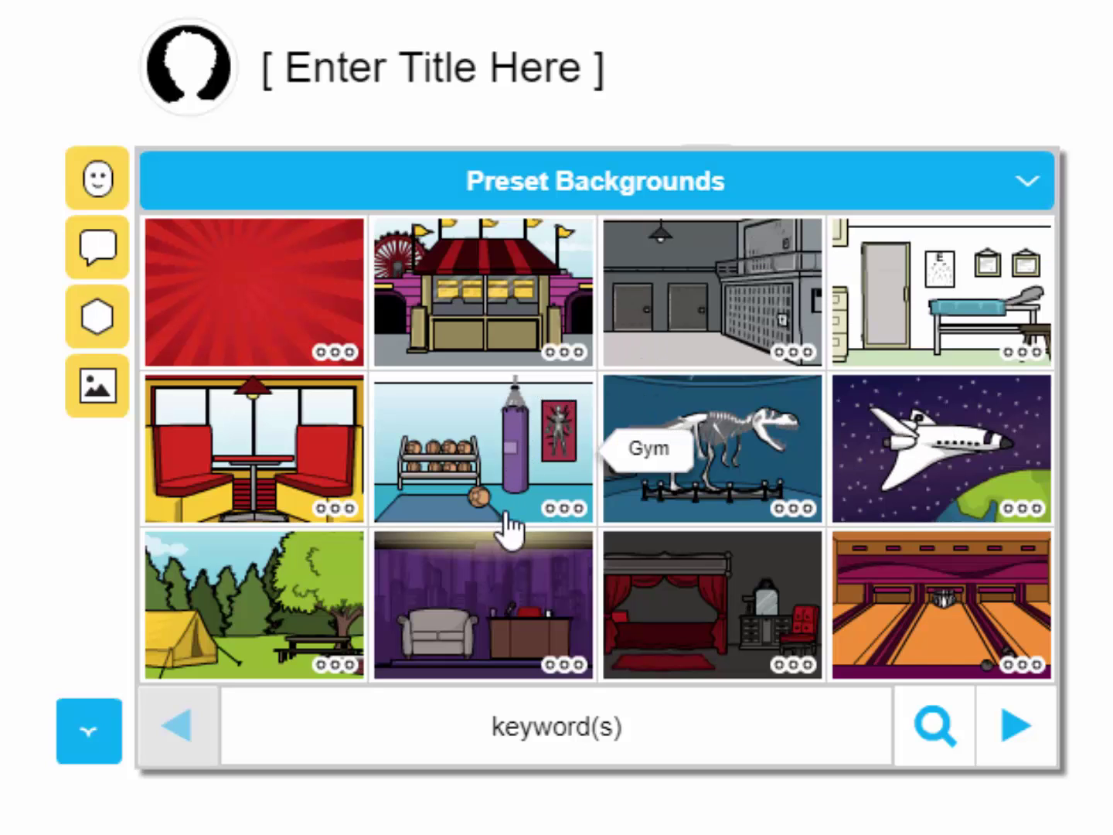
click(1018, 734)
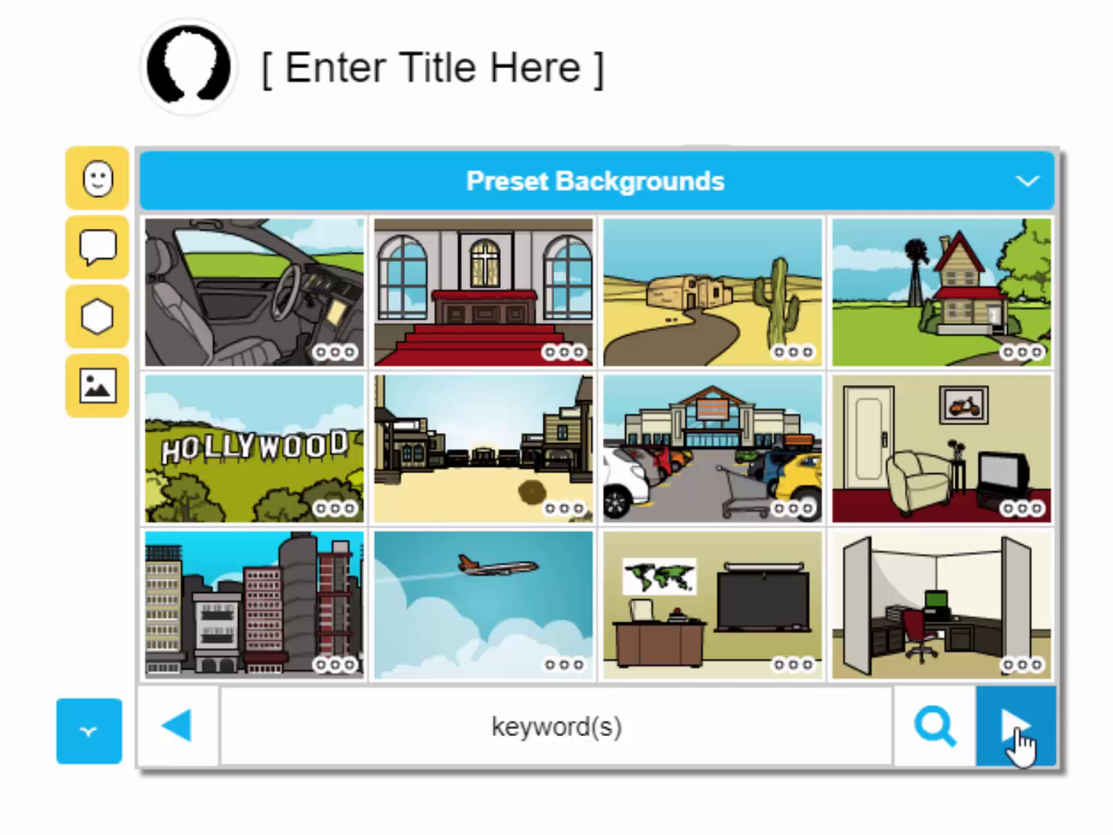
click(1018, 733)
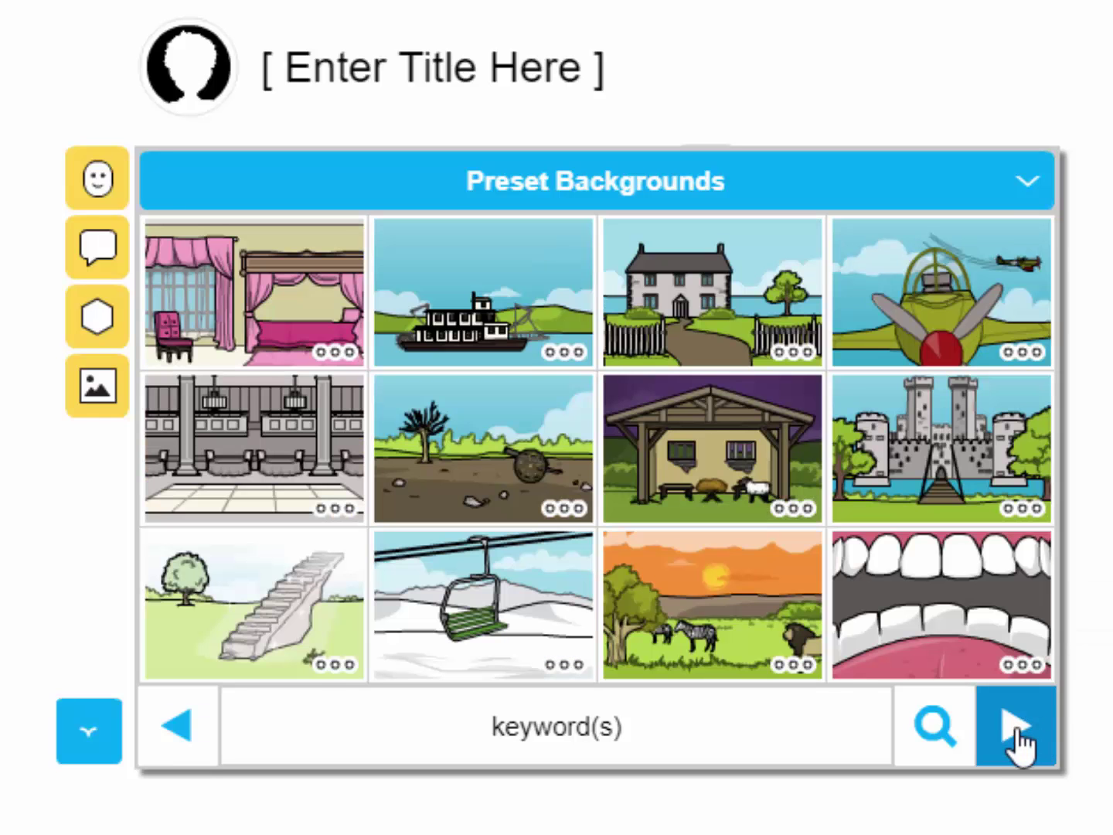
click(1020, 734)
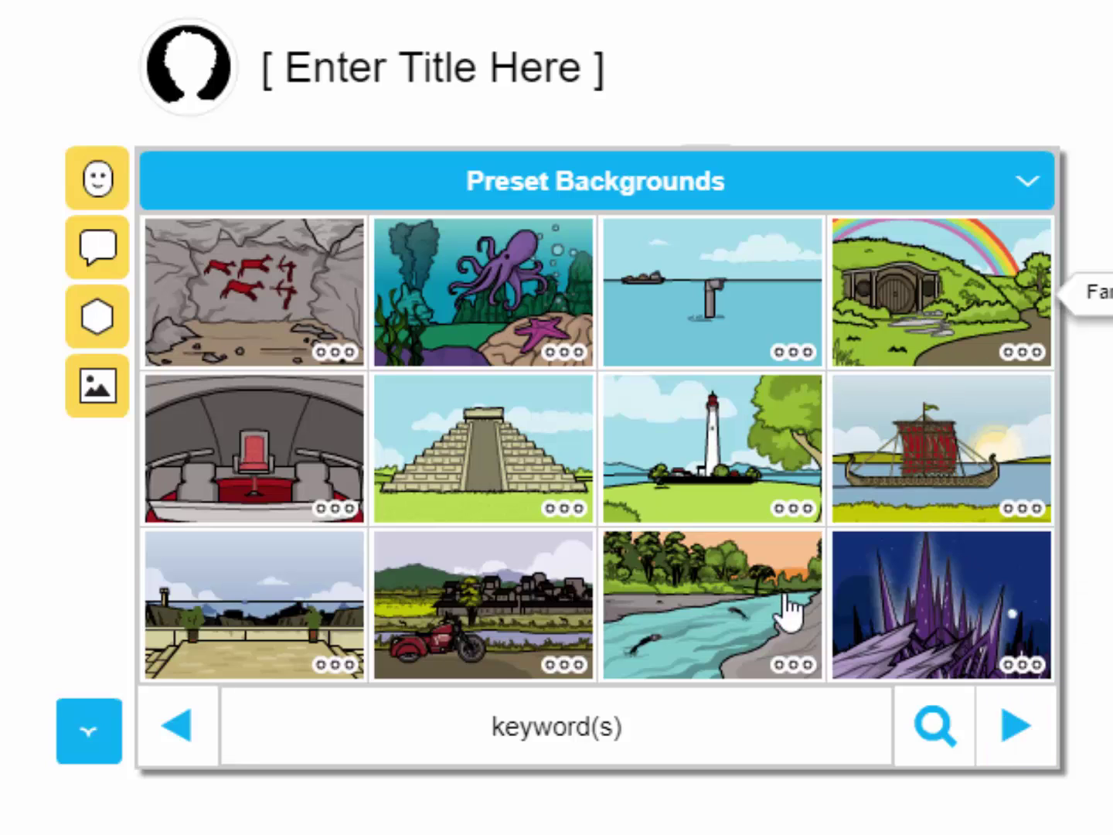
click(678, 463)
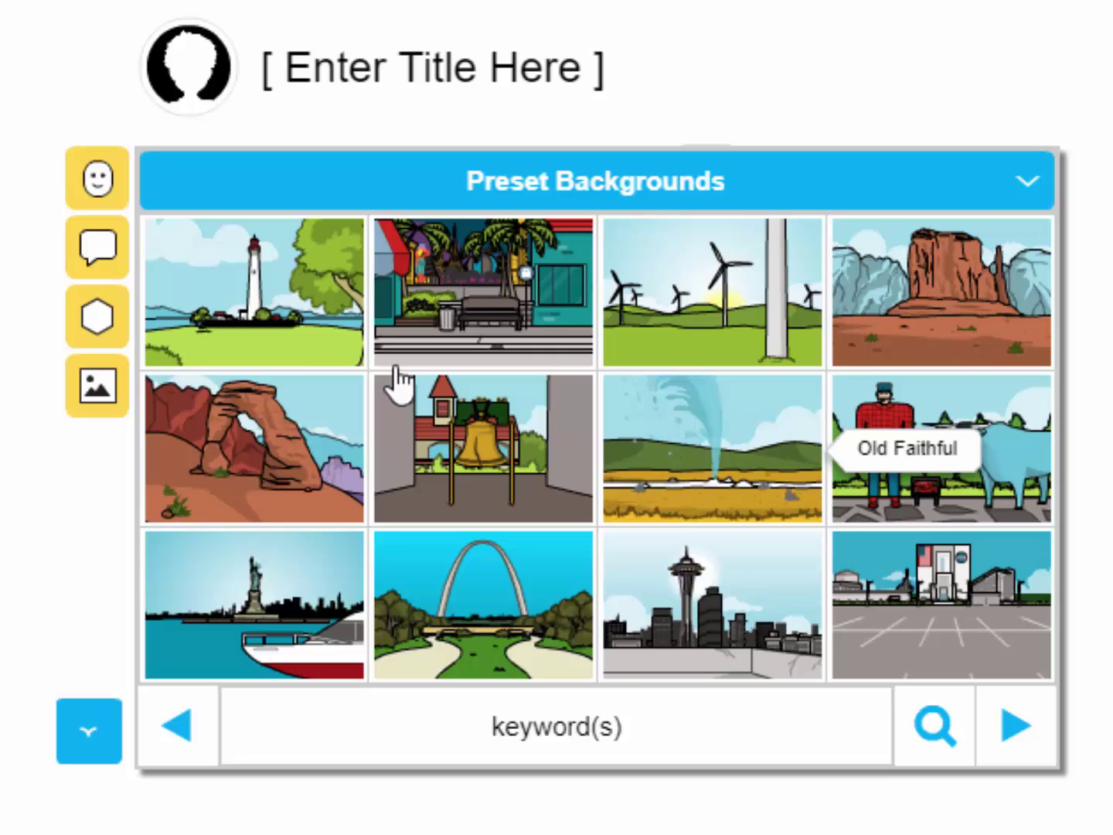
click(298, 335)
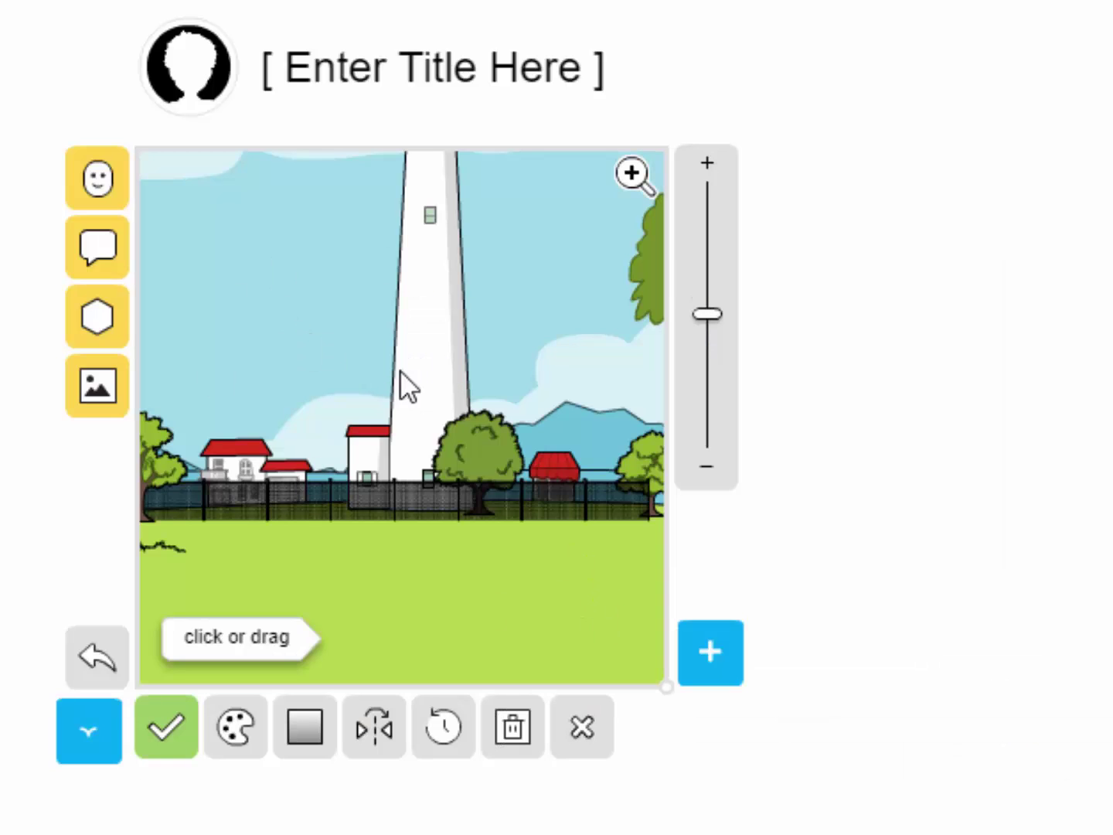
- Shift the background scenery down so the whole lighthouse, including its red top, fits inside the panel
drag(707, 313, 705, 355)
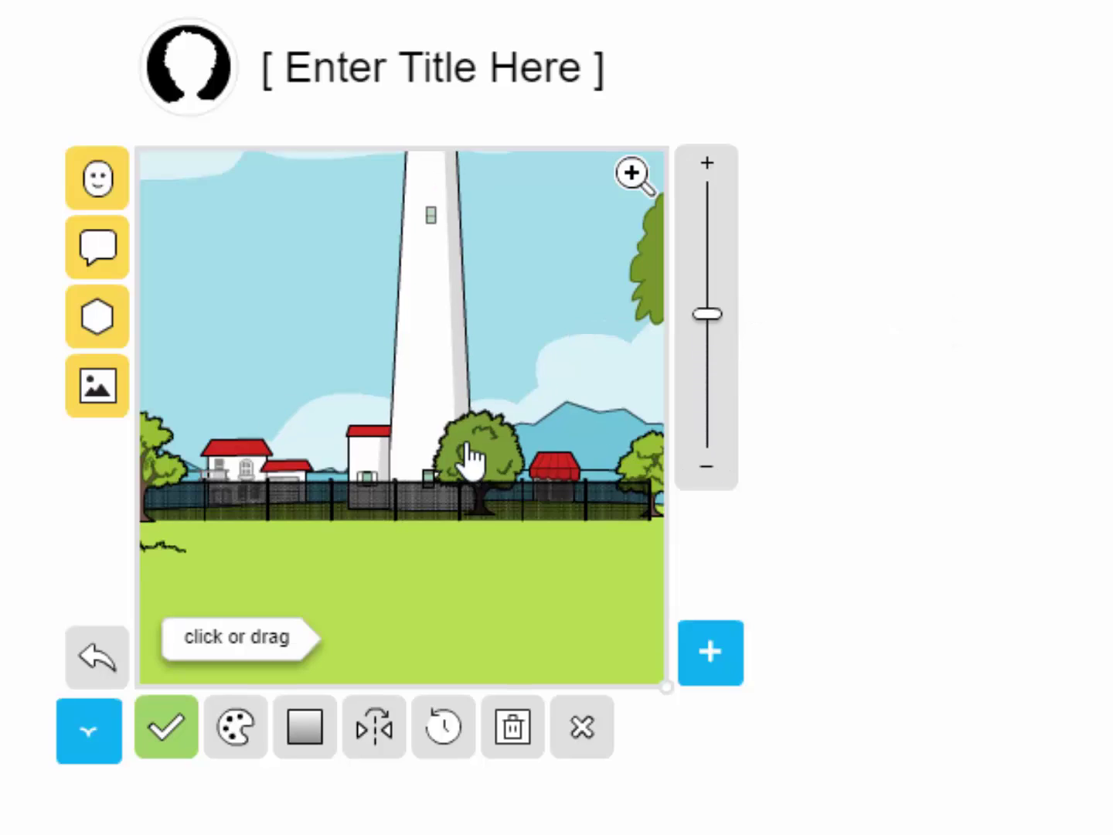
drag(472, 455, 449, 603)
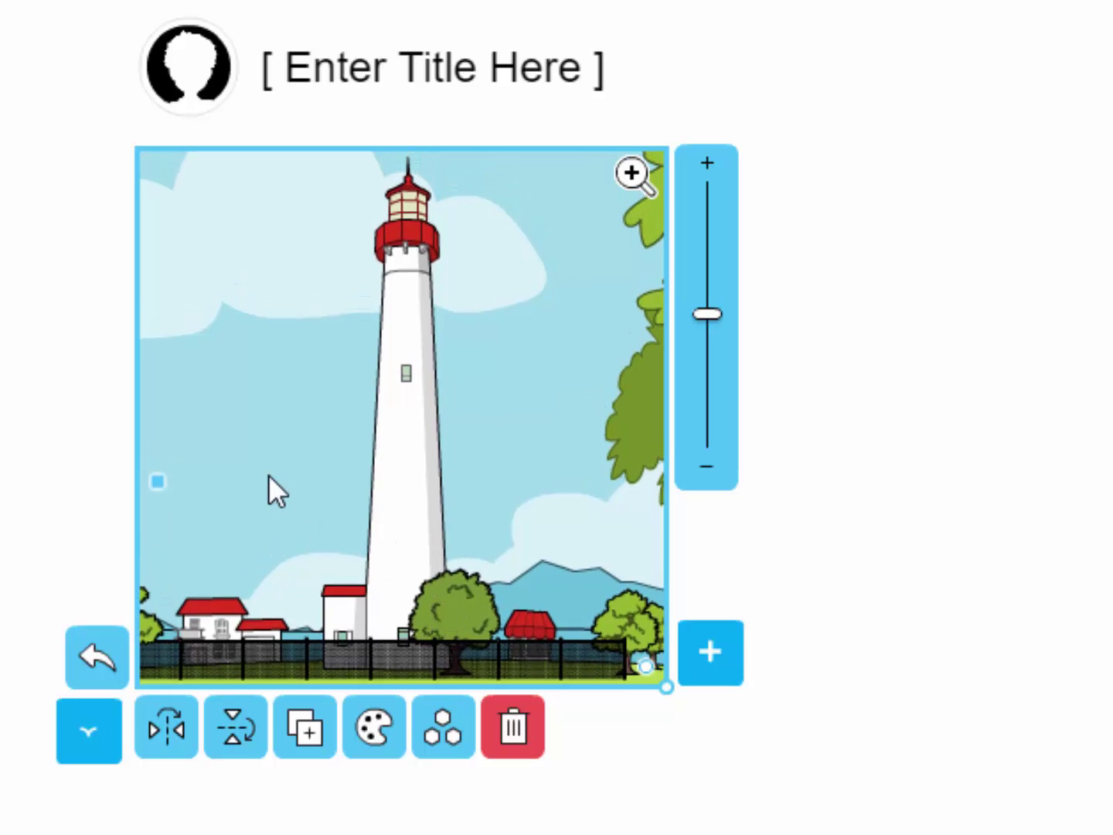
click(9, 470)
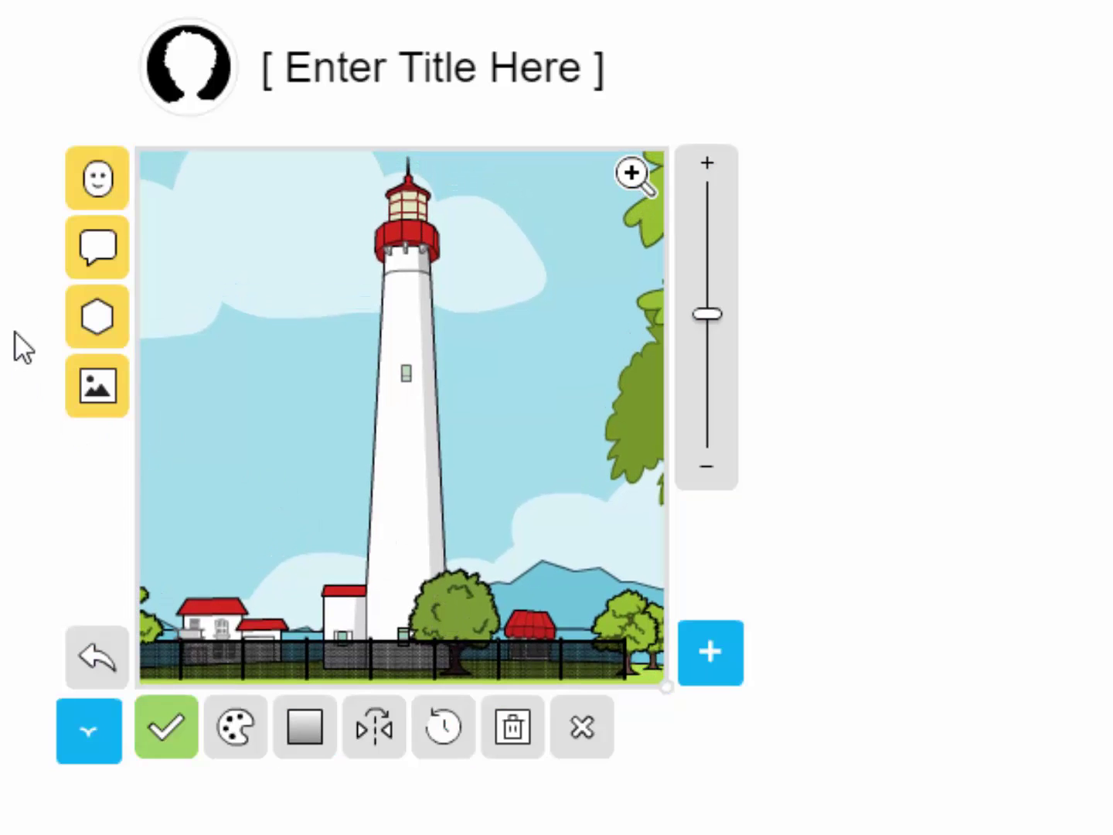
- Add the blond character in white from My Characters and place it on the grass well left of the lighthouse
click(91, 200)
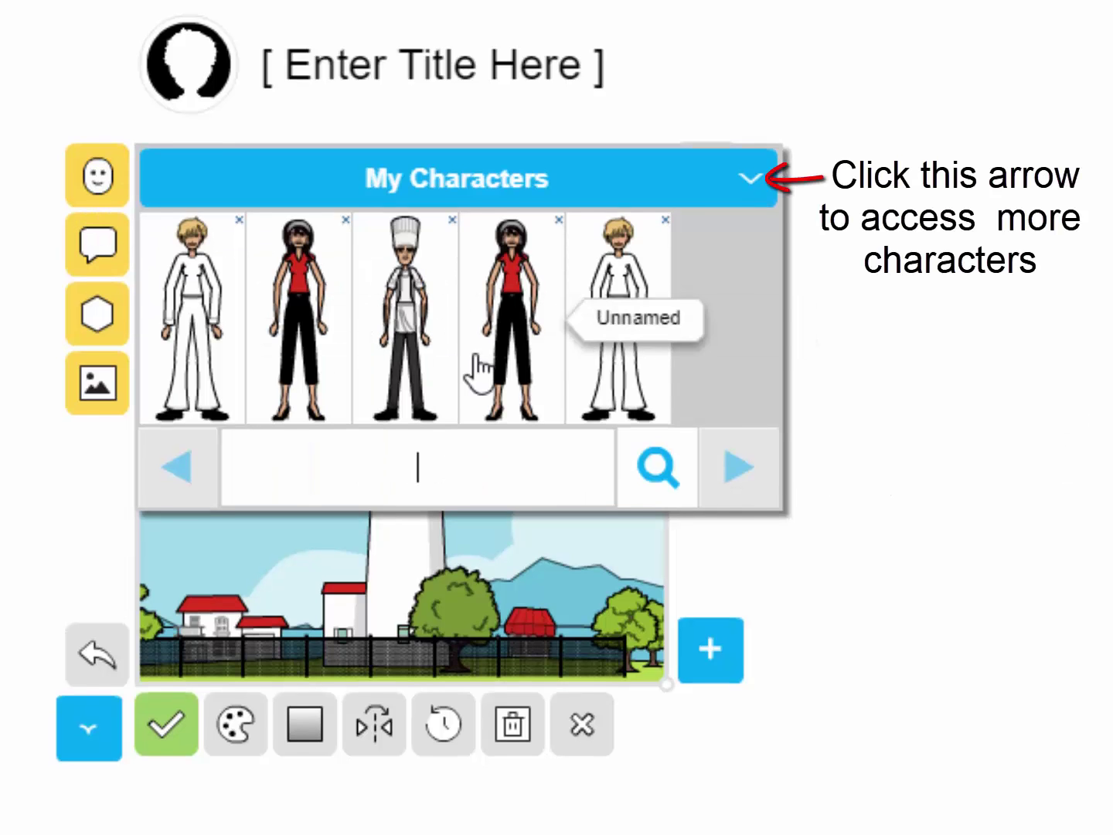
click(626, 271)
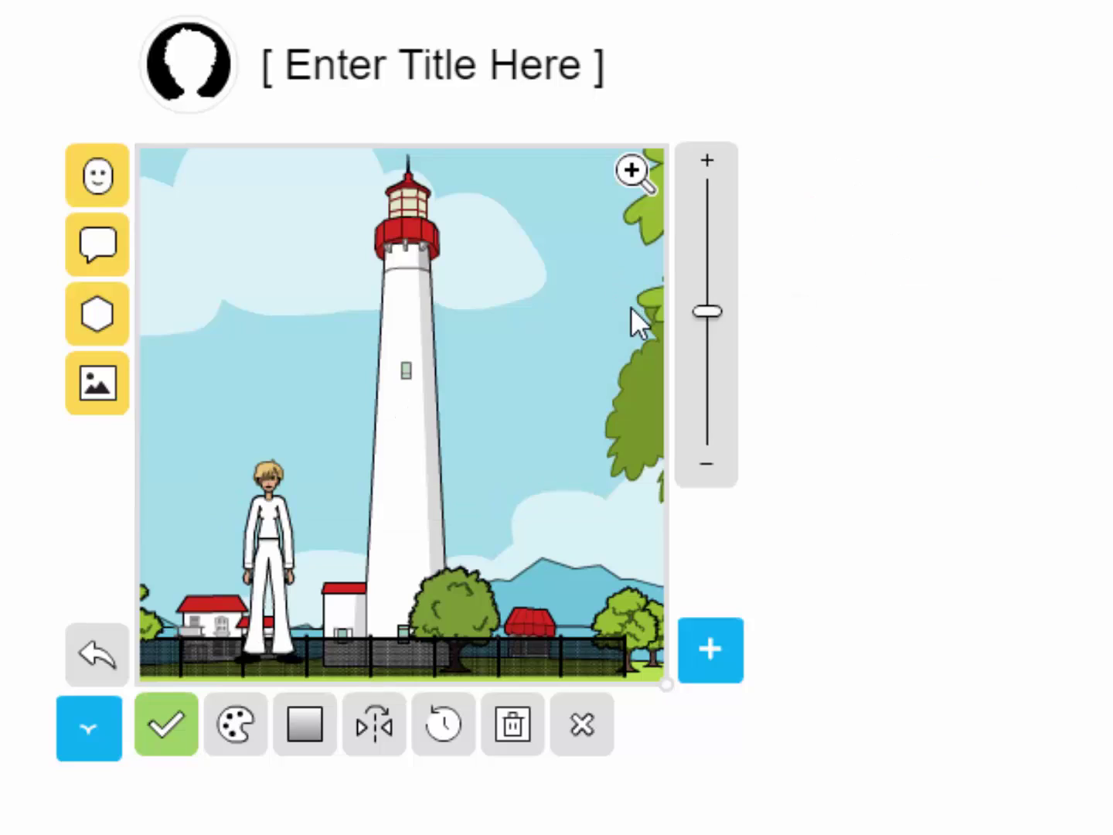
click(269, 531)
drag(269, 533, 219, 541)
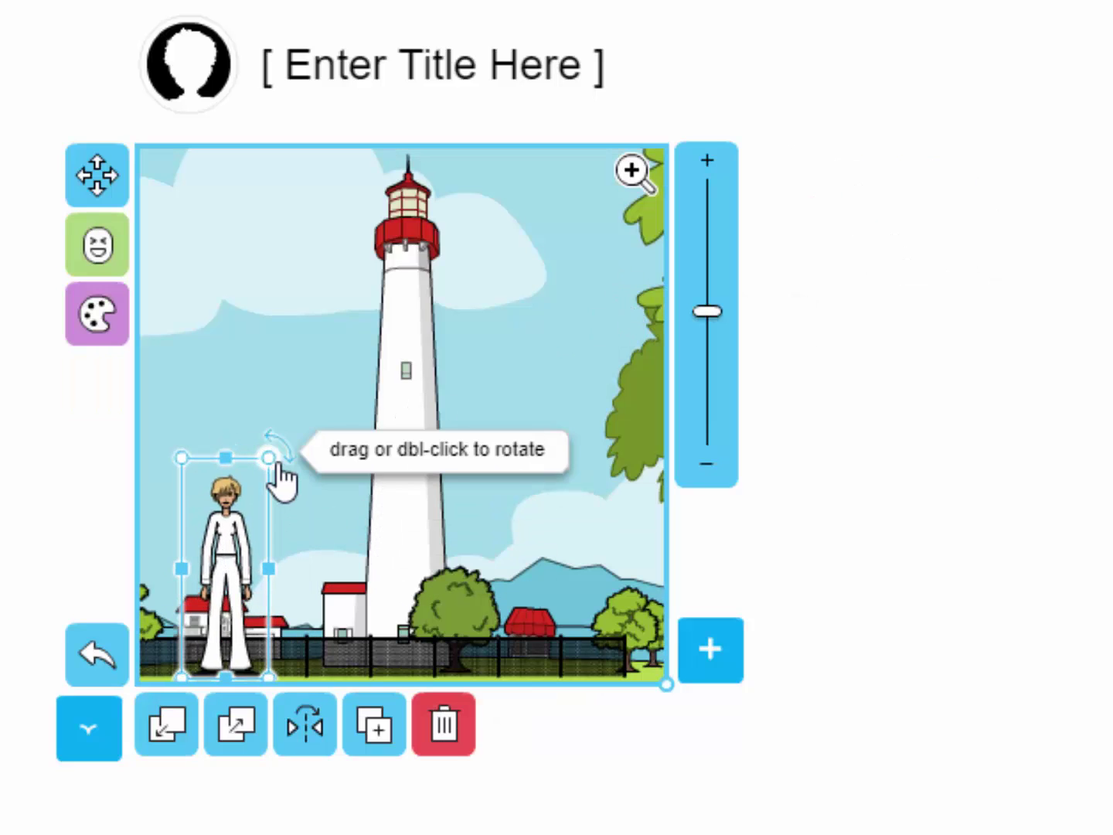
- Enlarge the blond character in white to about two thirds of the panel's height
drag(268, 464, 284, 421)
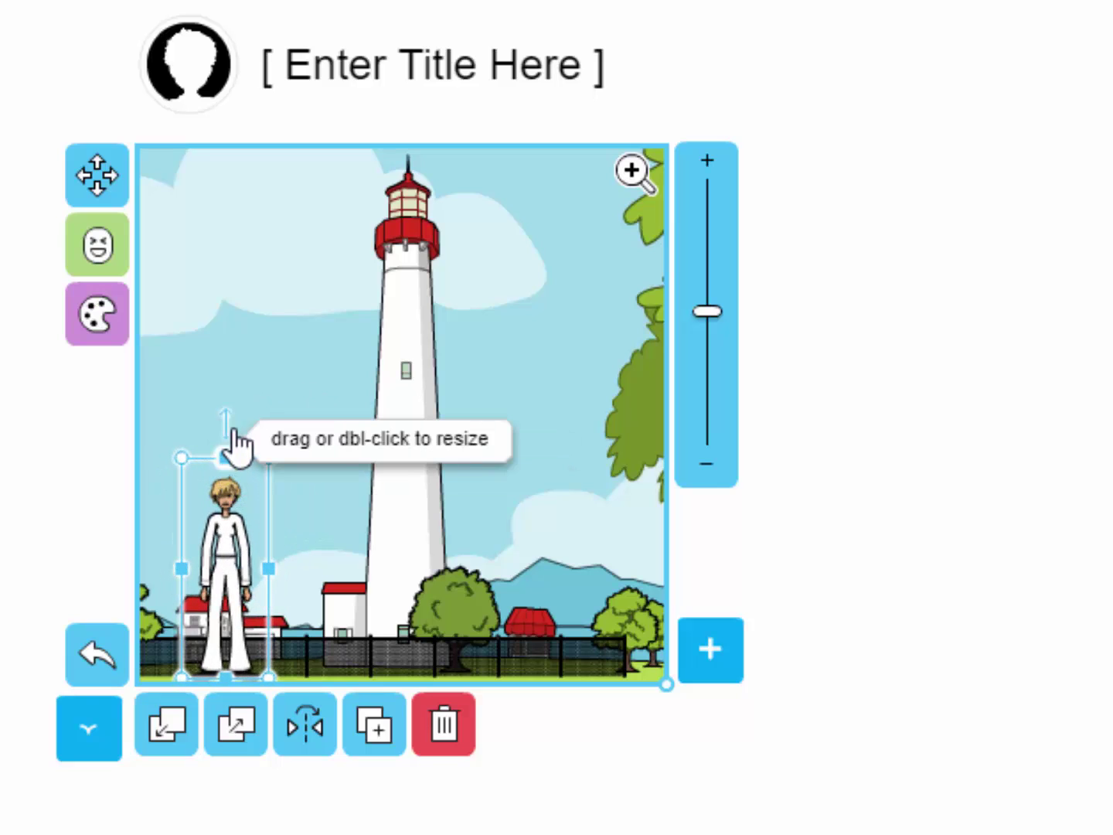
drag(226, 456, 266, 448)
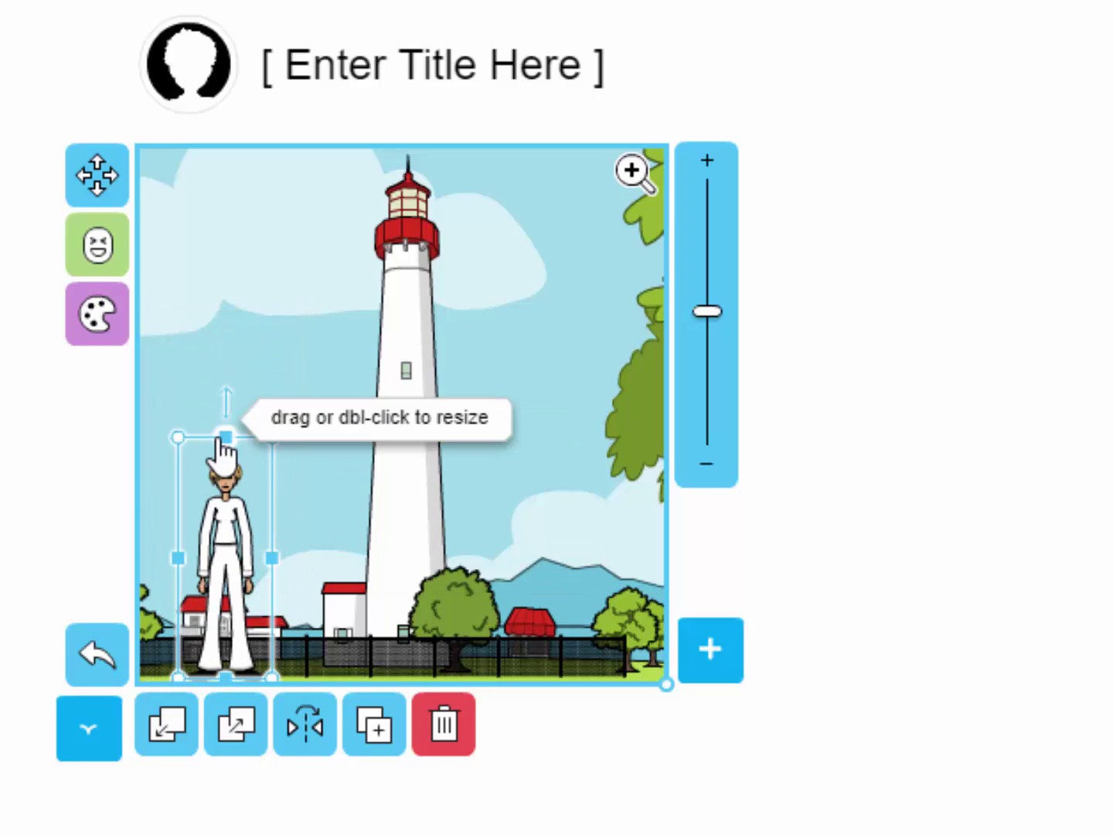
drag(226, 438, 263, 317)
drag(261, 377, 268, 308)
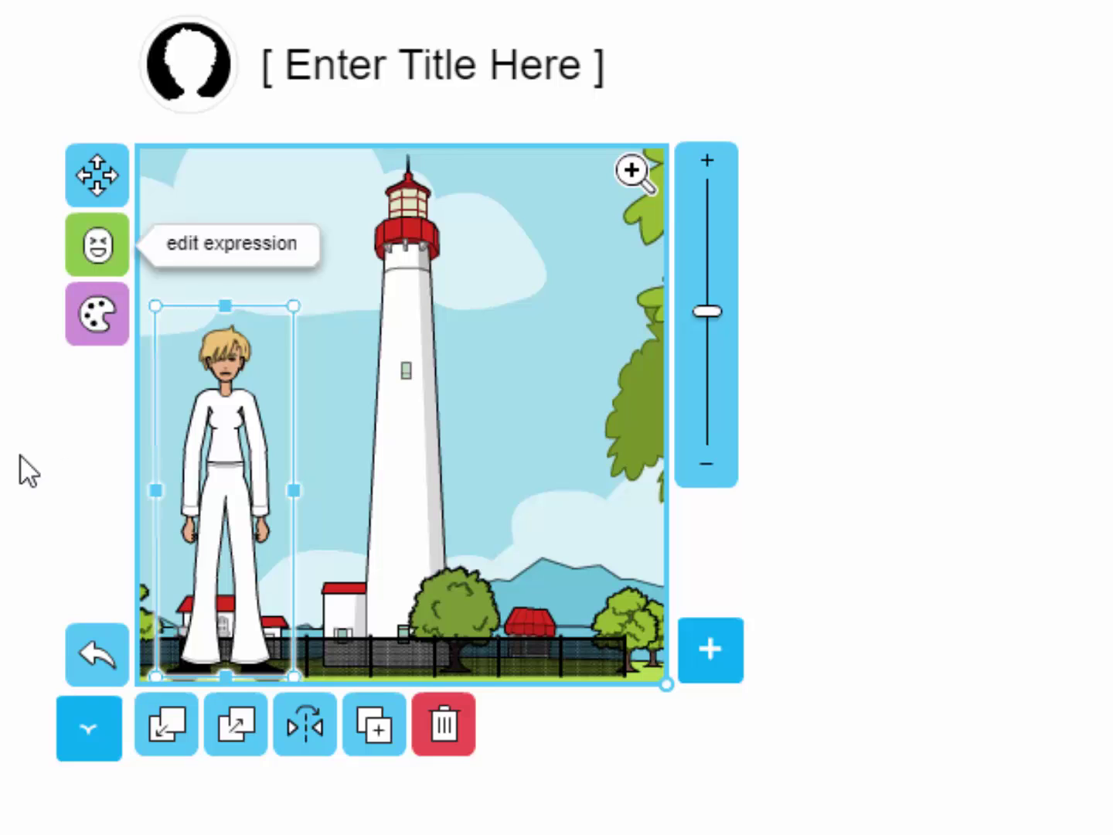
click(10, 487)
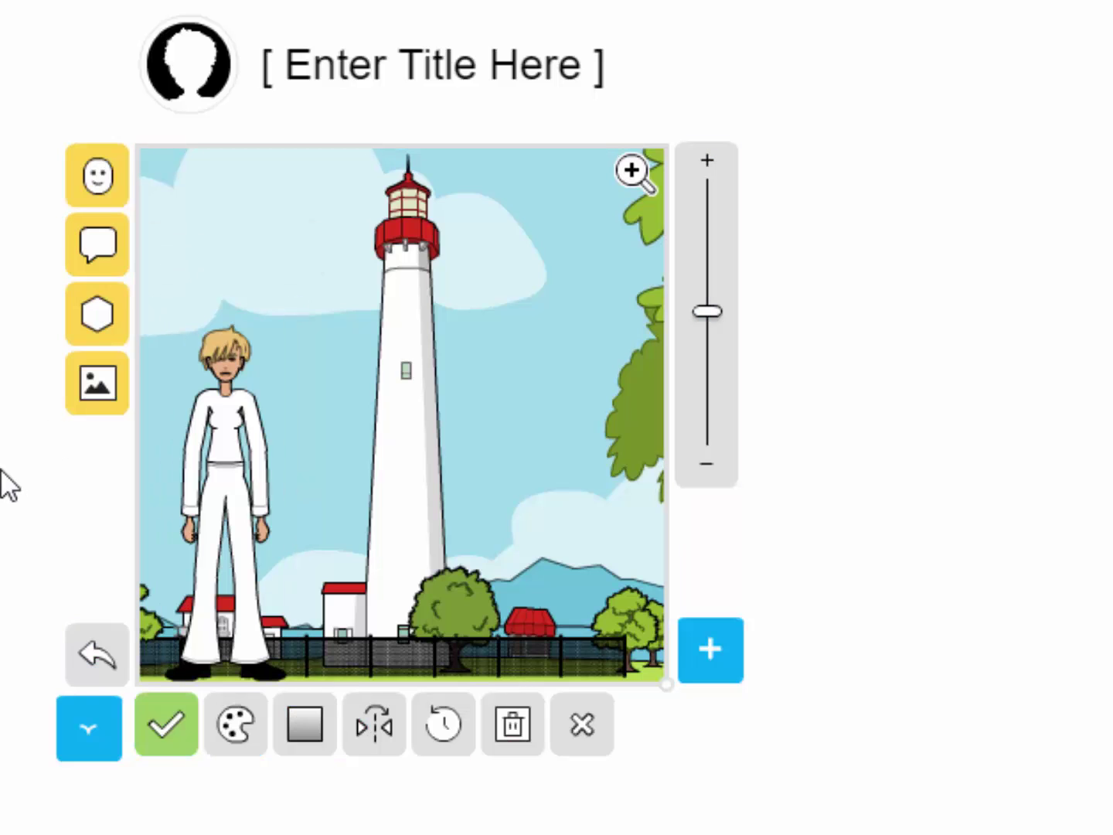
- Add the dark-haired woman in the red top from My Characters and enlarge her to over half the panel's height
click(116, 195)
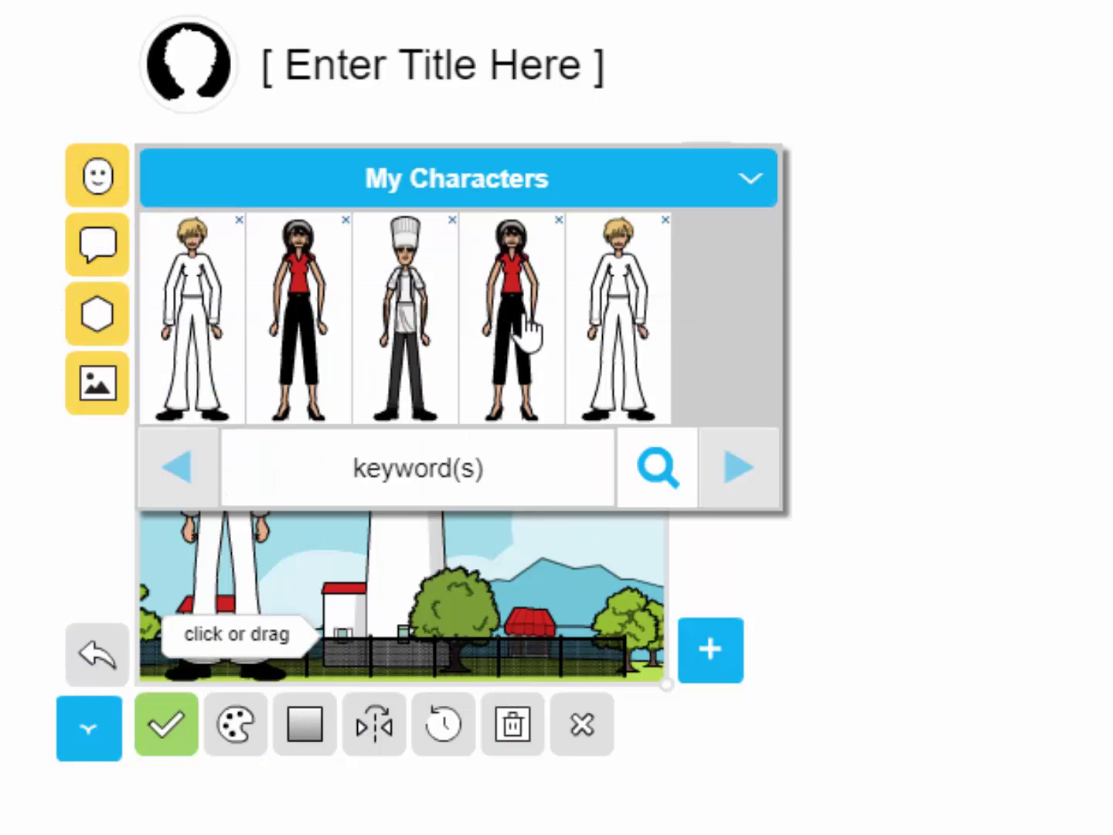
click(517, 324)
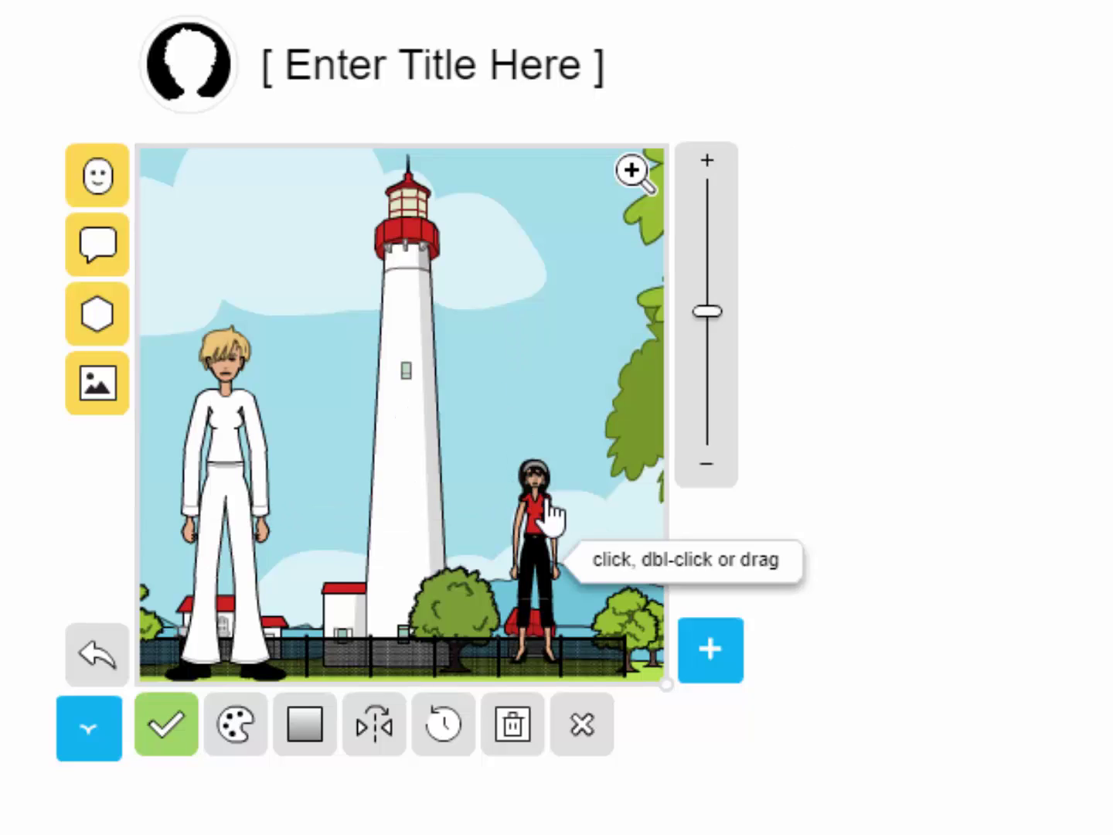
click(534, 468)
drag(537, 436, 551, 355)
drag(551, 454, 561, 460)
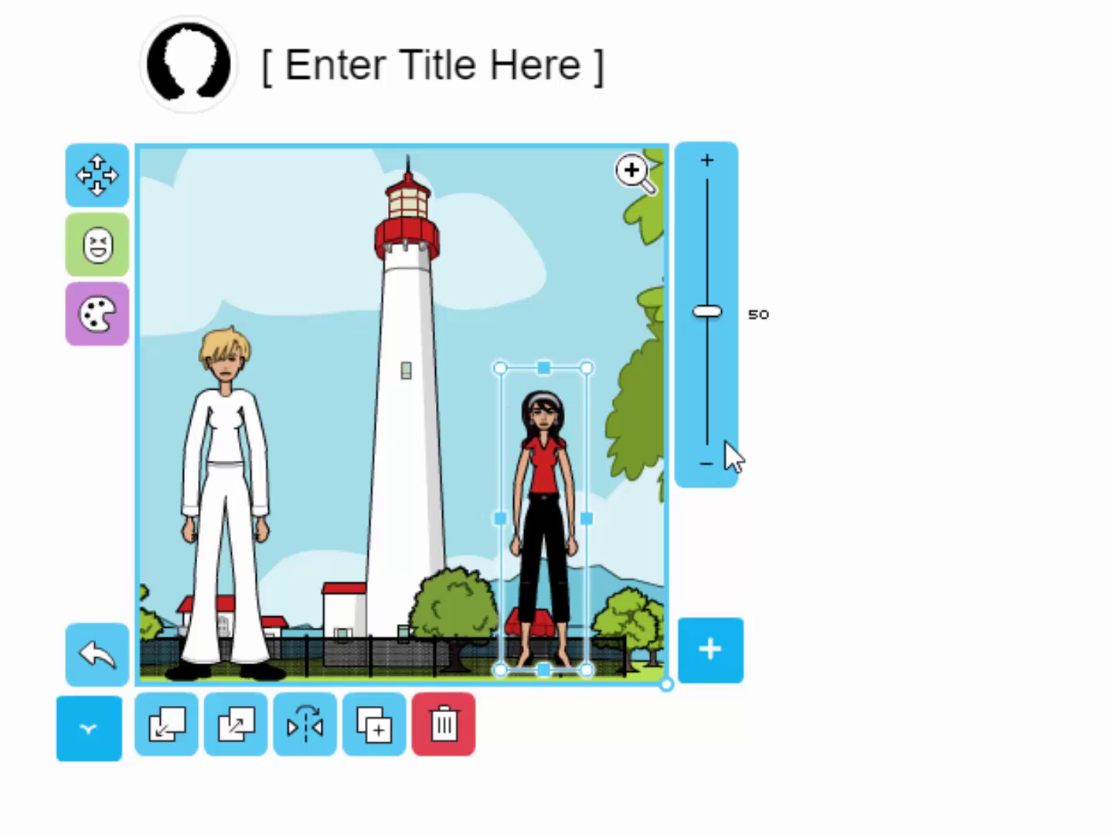
click(949, 365)
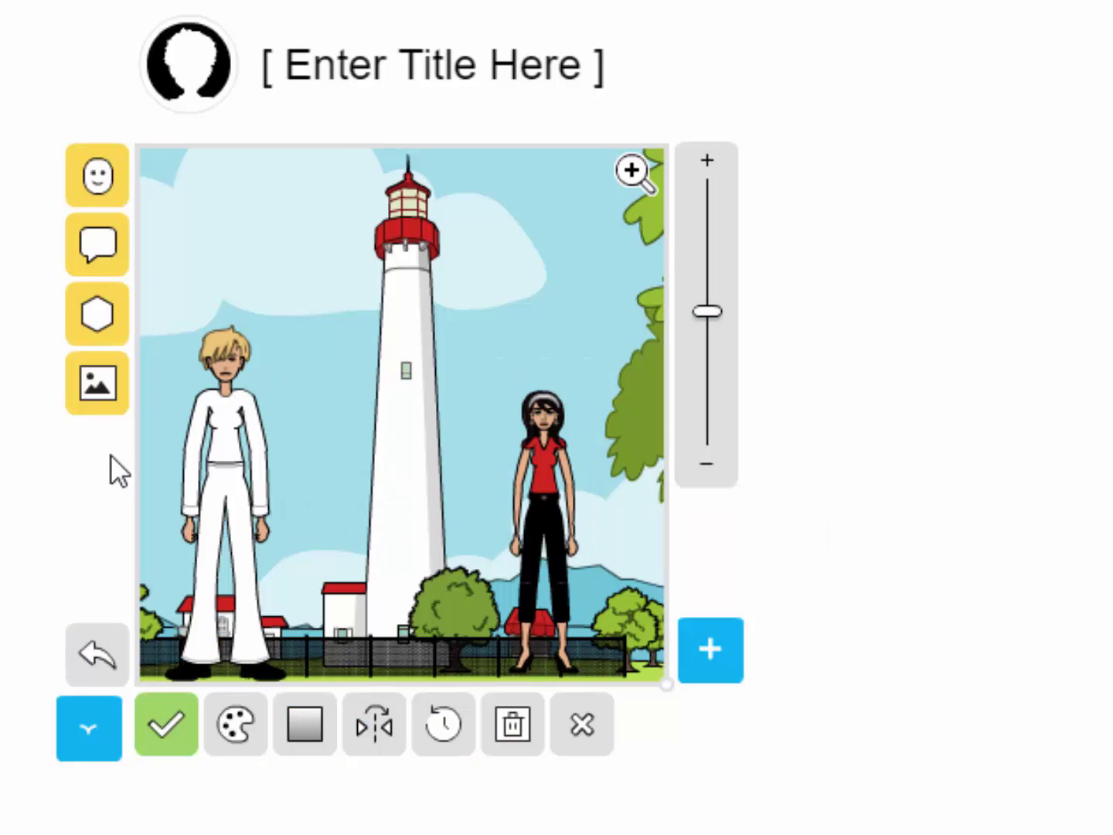
- Give the woman in the red top the preset standing pose with one hand on her hip
click(537, 483)
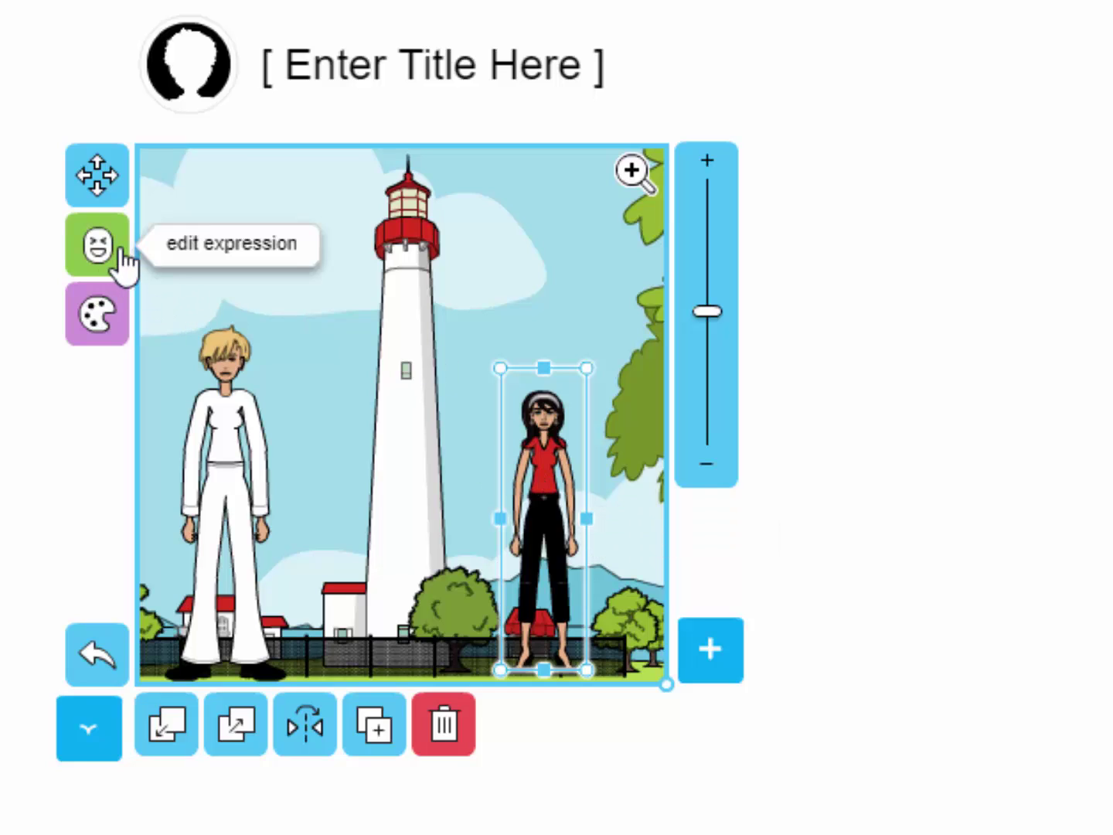
click(98, 247)
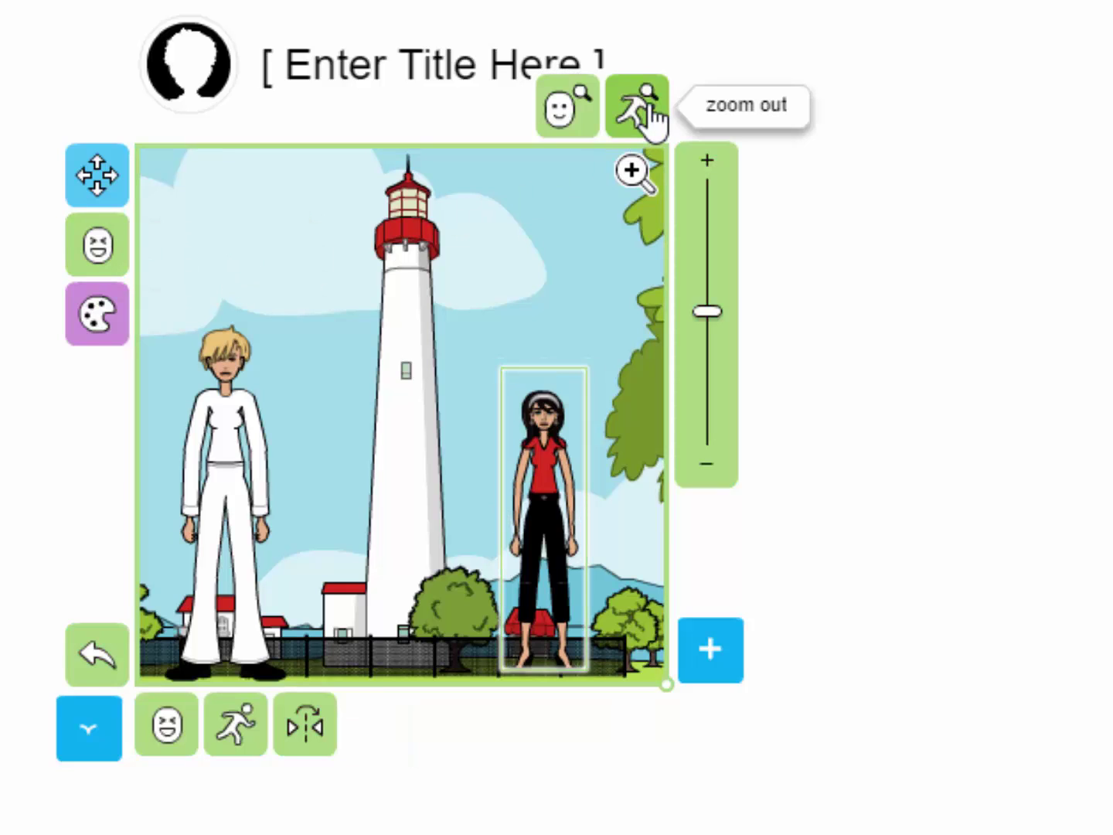
click(240, 727)
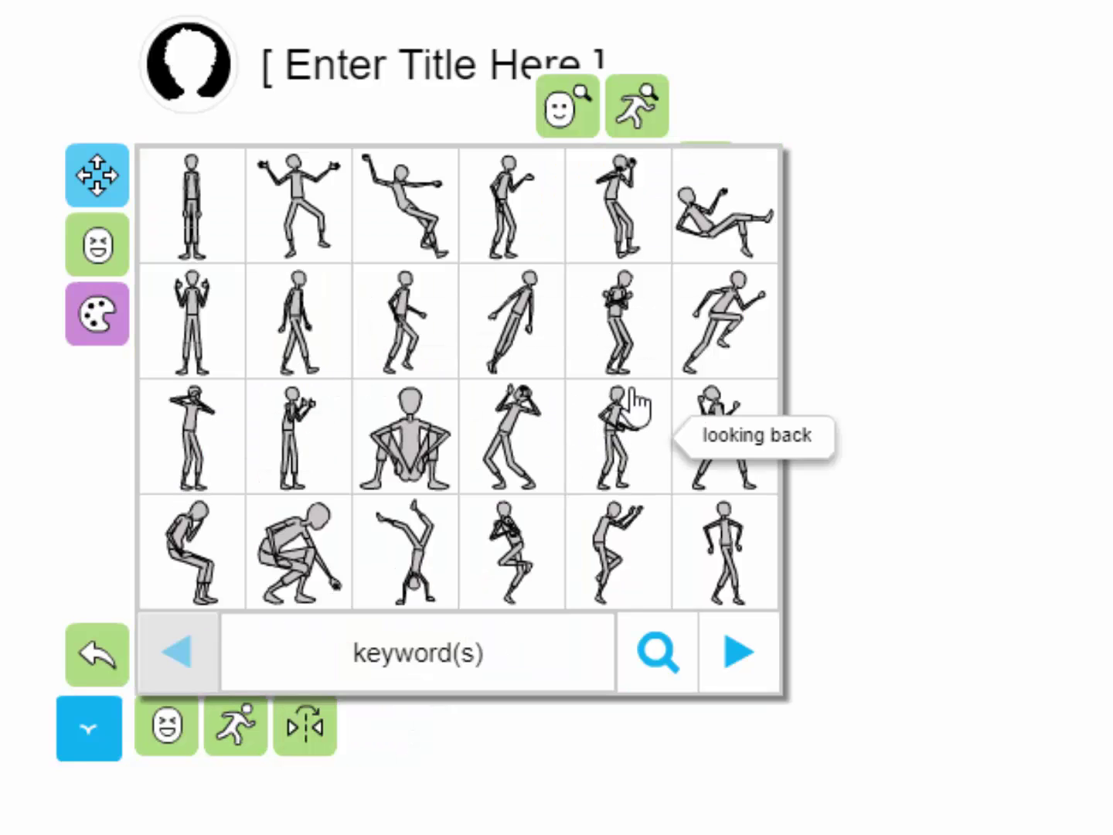
click(744, 664)
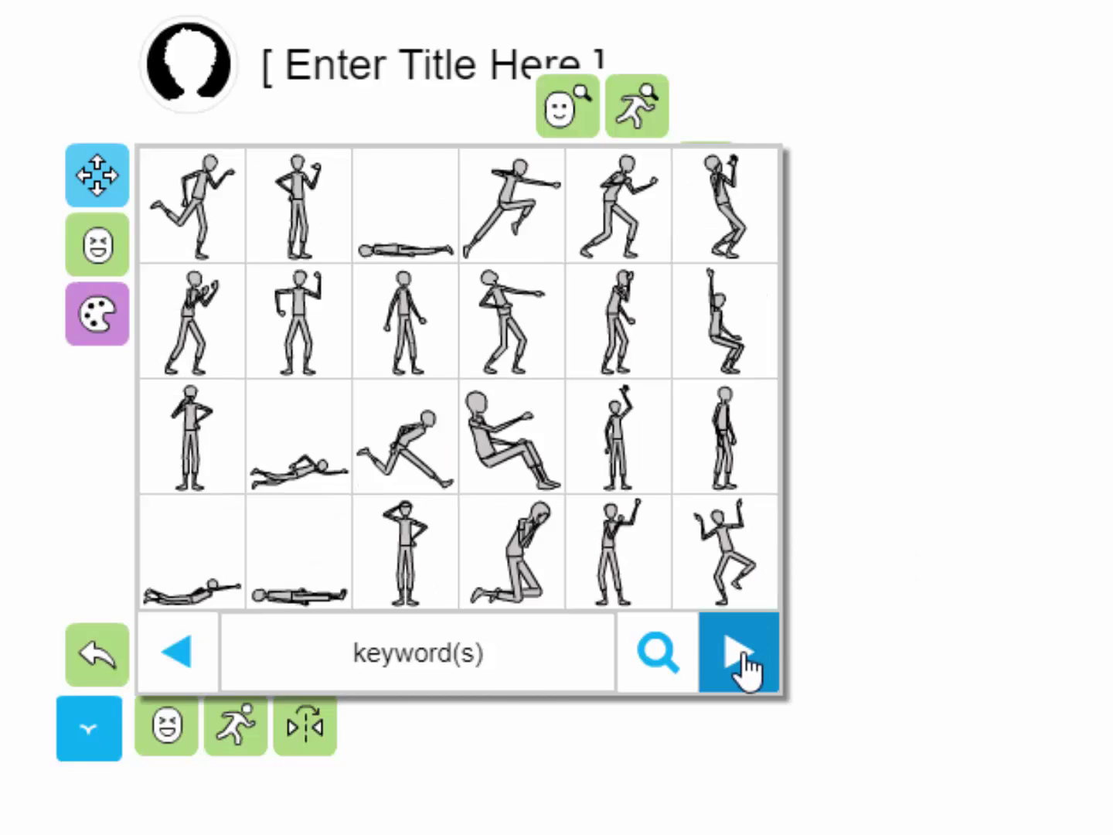
click(744, 664)
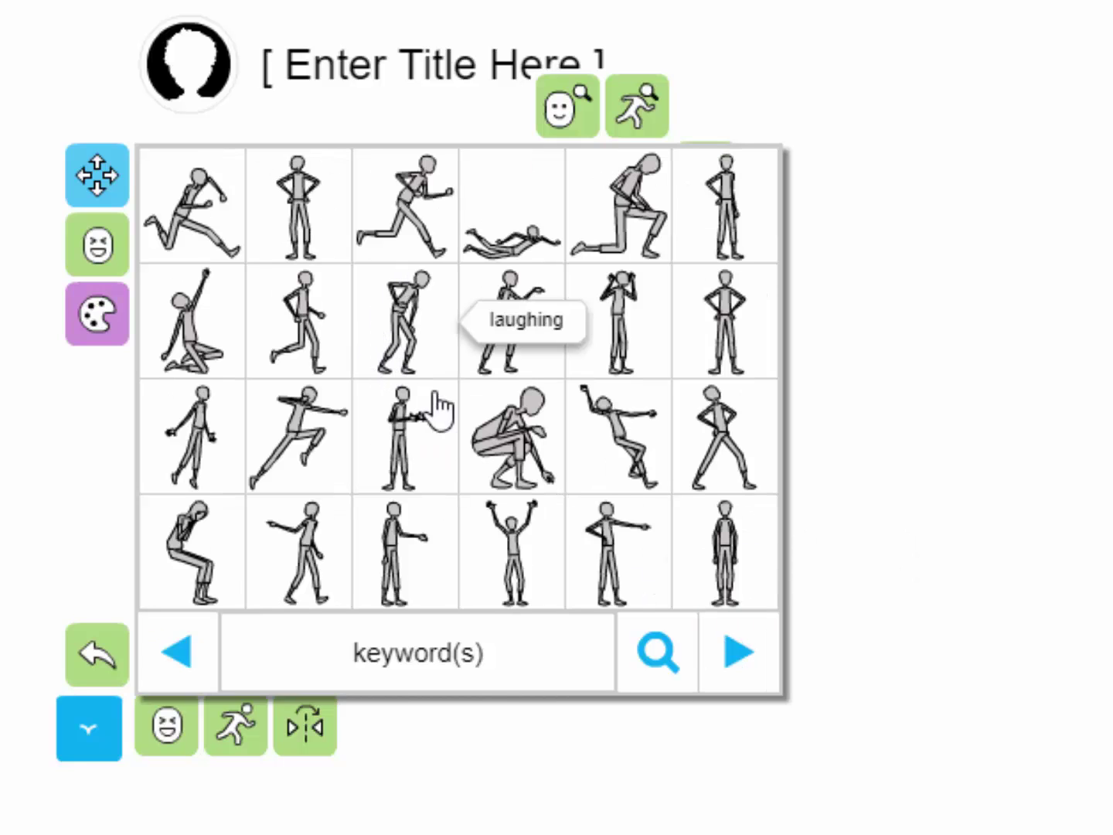
click(727, 231)
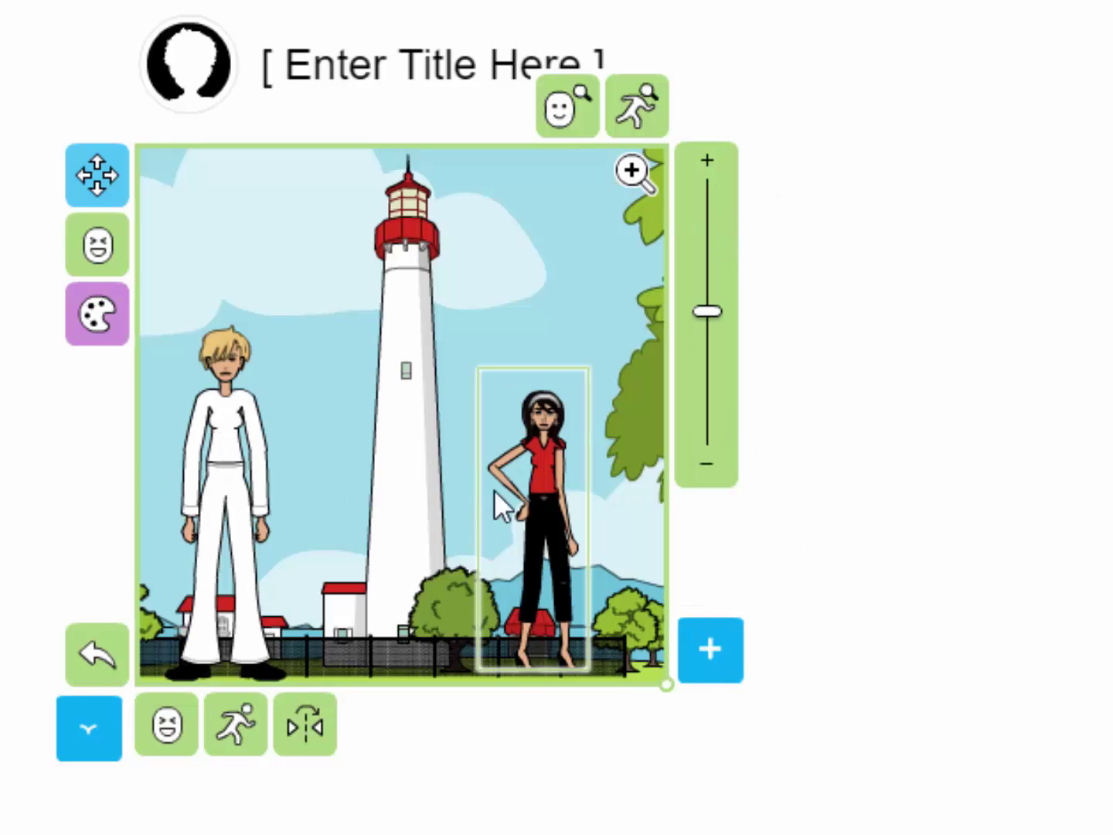
click(851, 518)
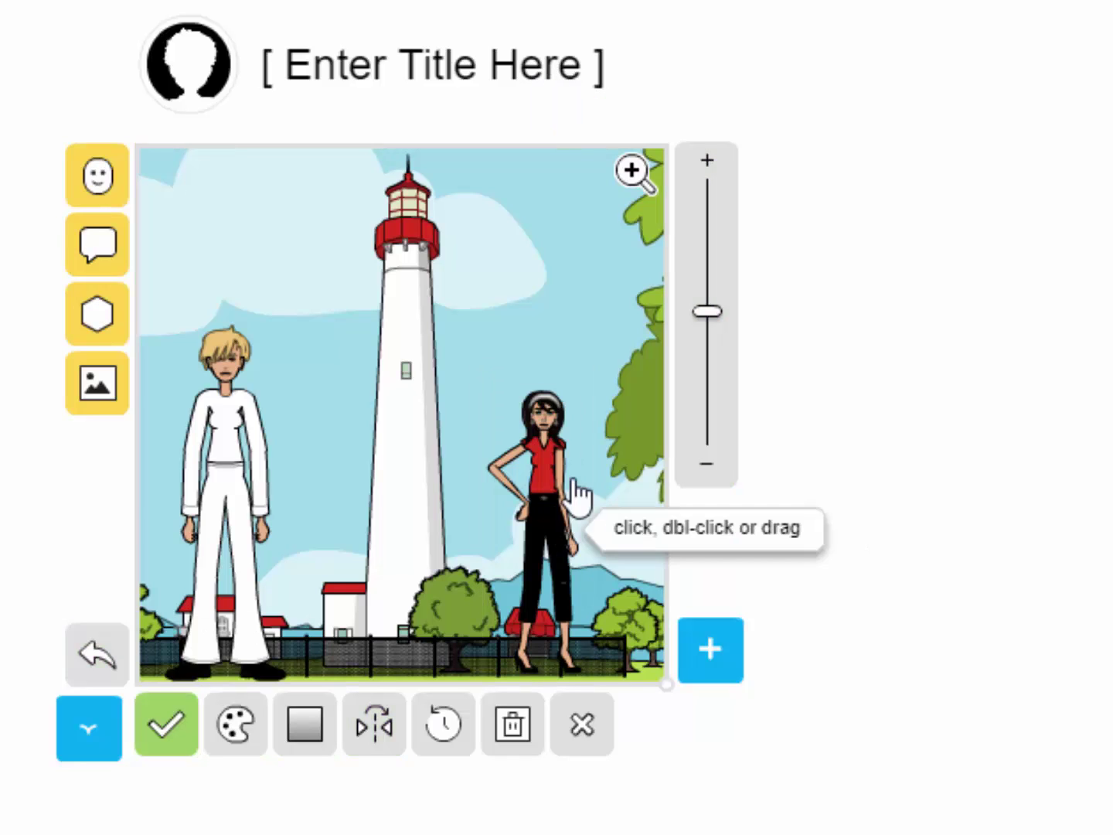
- Add the teal hang glider from Pixton Props, shrink it to about a quarter of the panel's width and place it in the sky right of the lighthouse top
click(85, 331)
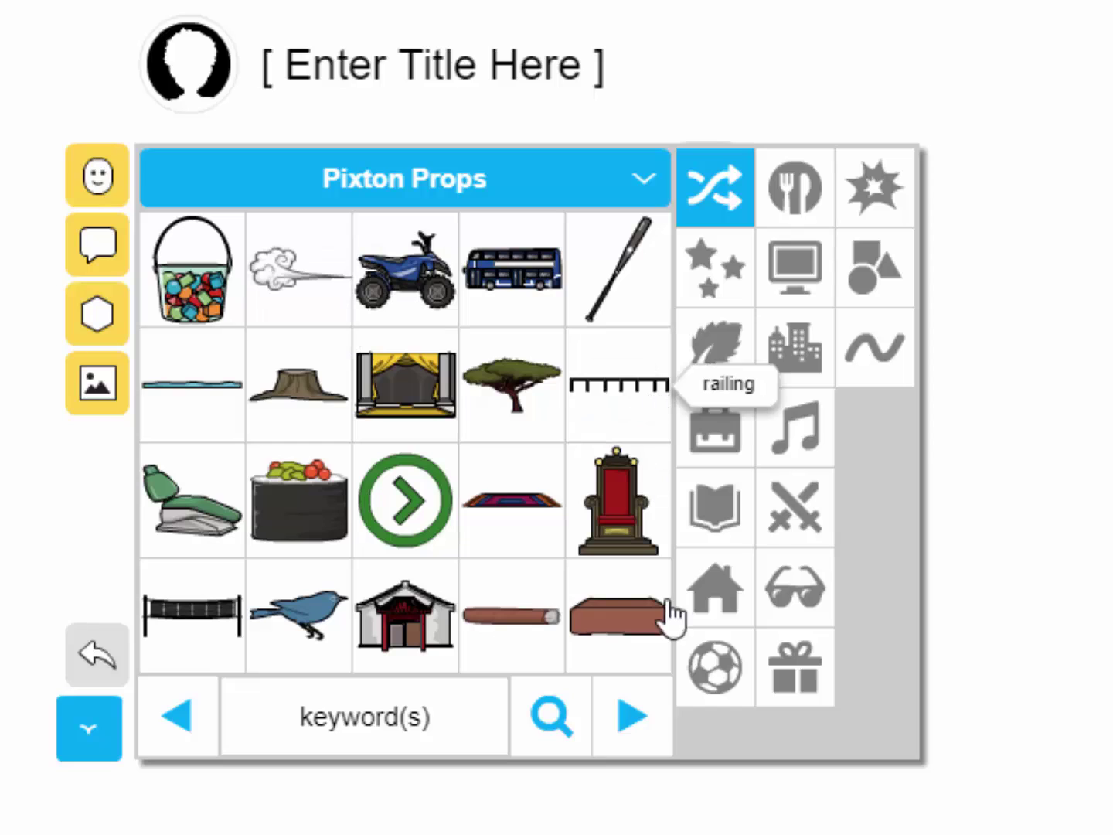
click(644, 730)
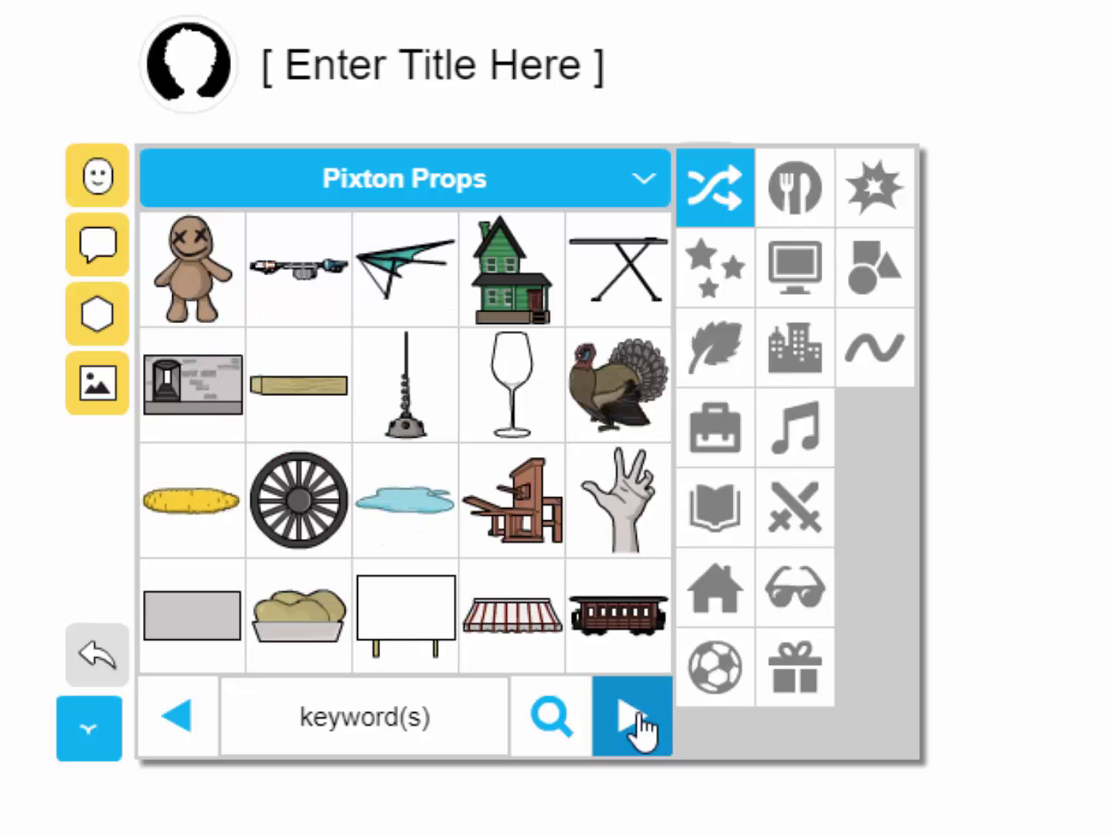
click(429, 274)
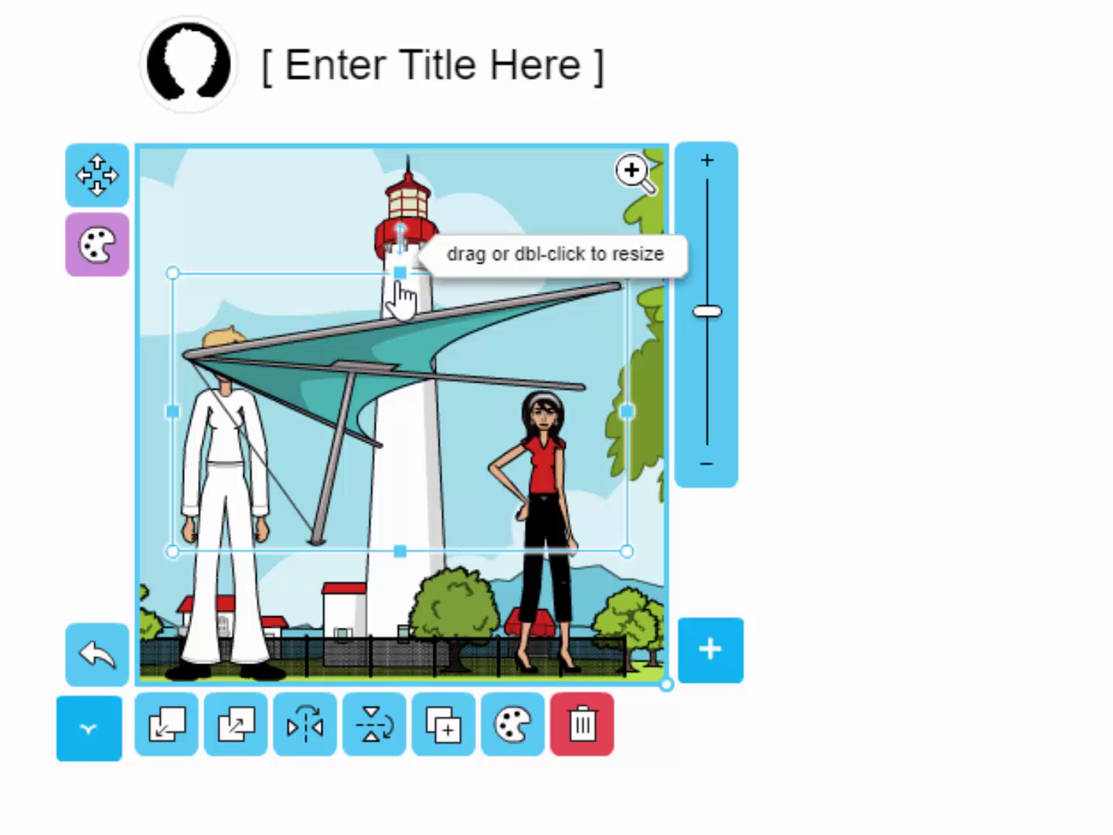
drag(401, 277, 370, 403)
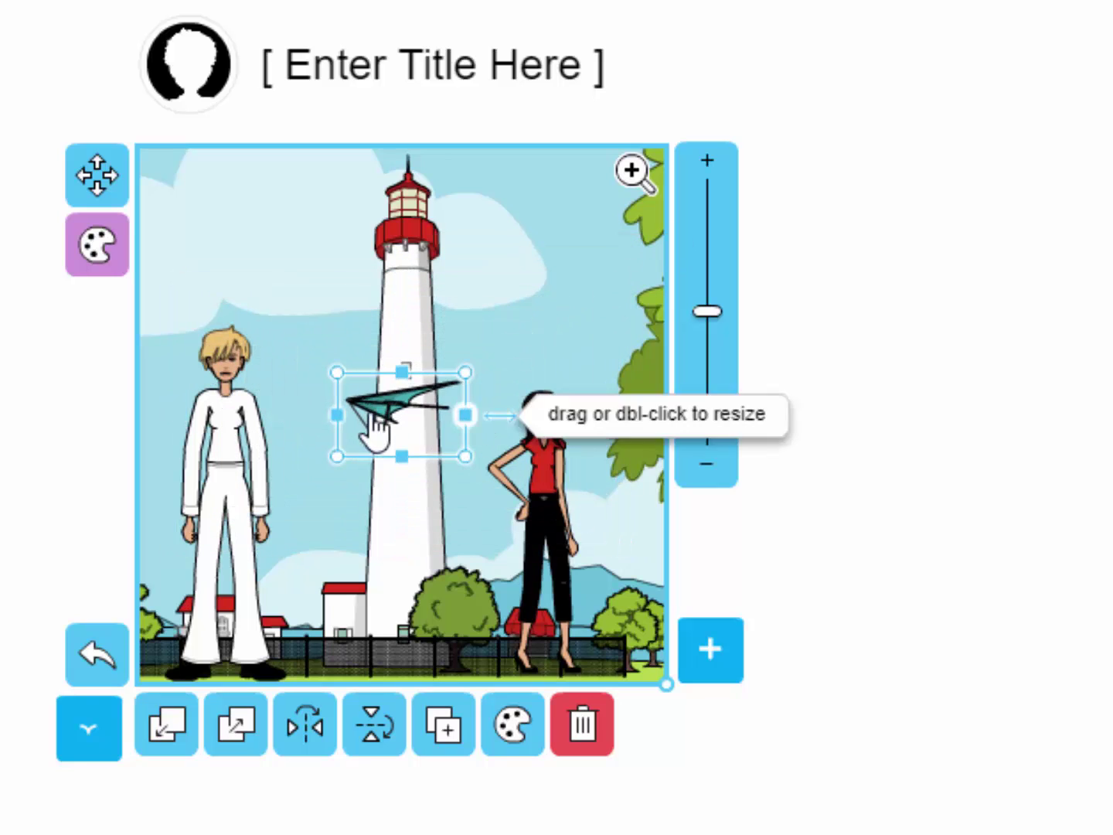
drag(420, 349, 503, 225)
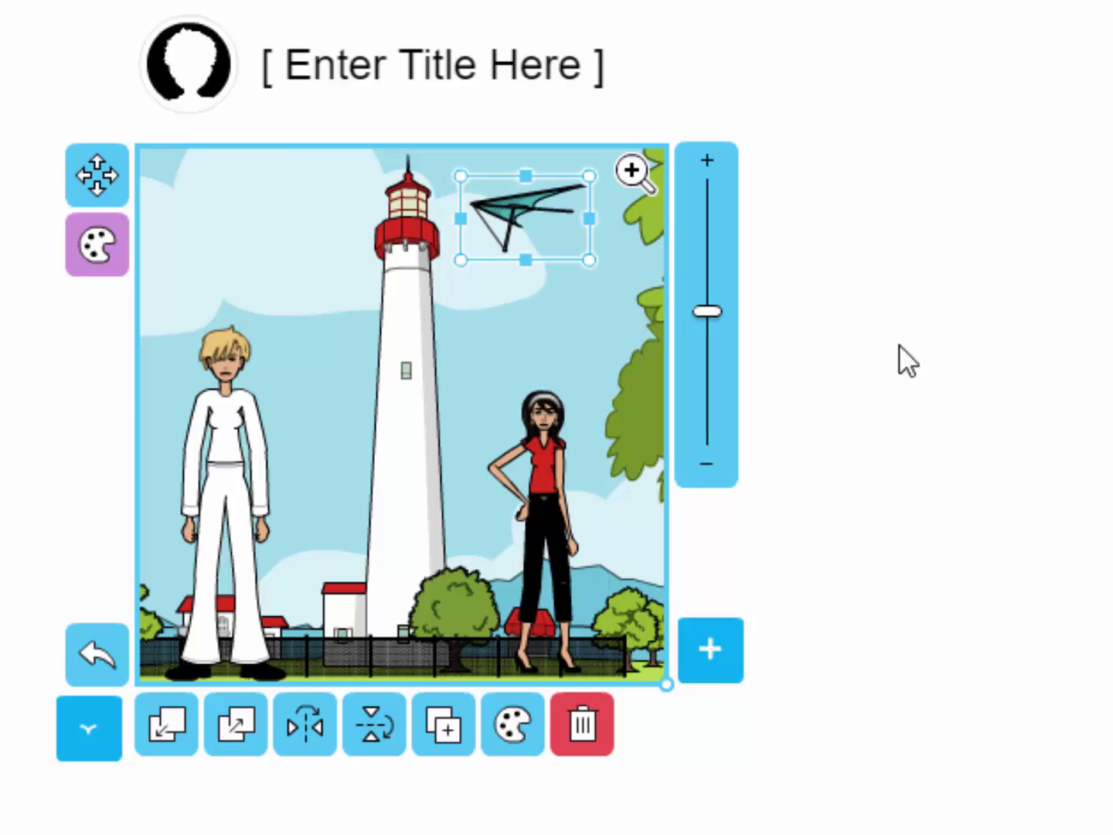
click(968, 373)
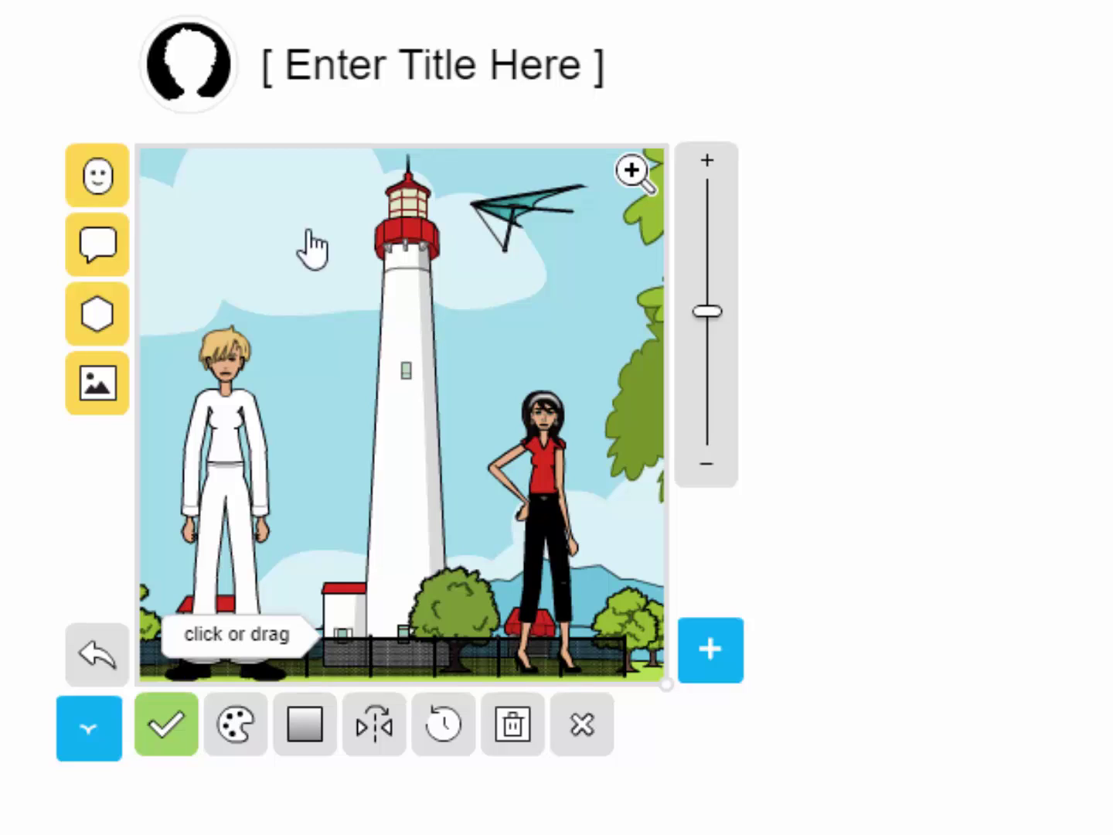
- Add a text bubble reading "Meanwhile....." and place it in the sky above the blond character, left of the lighthouse top
click(105, 241)
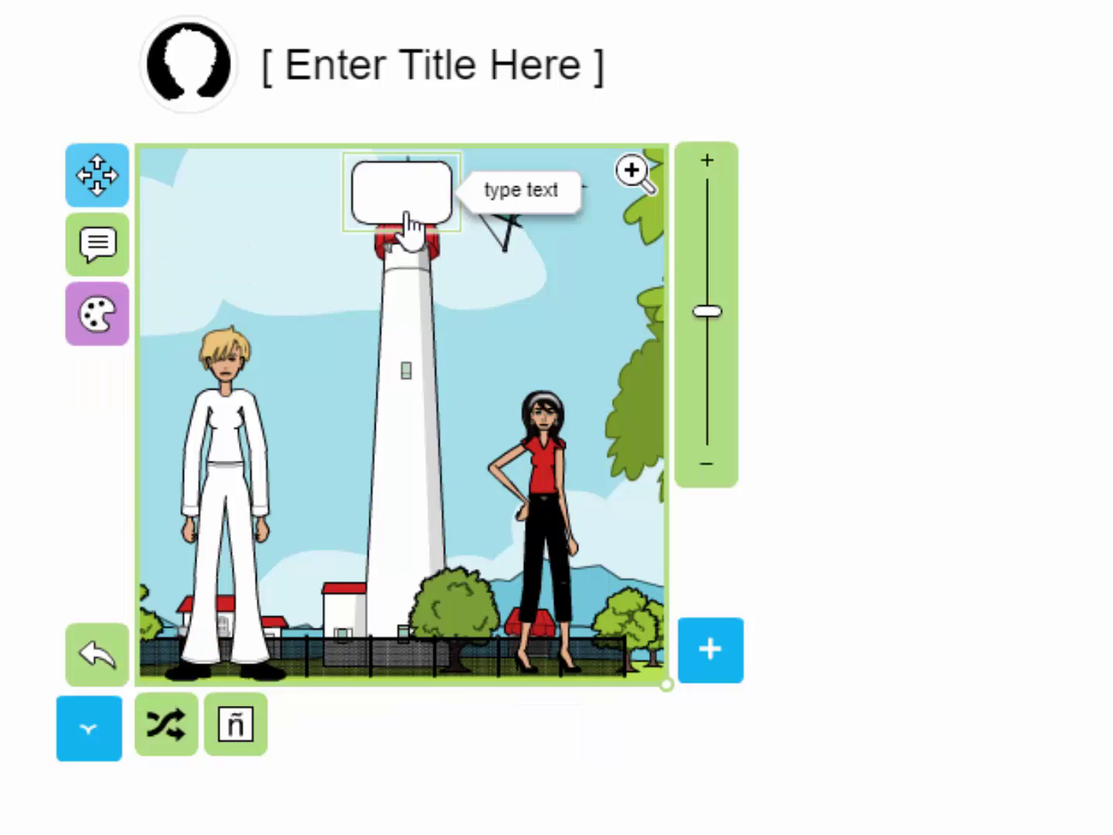
text(Meanwhi)
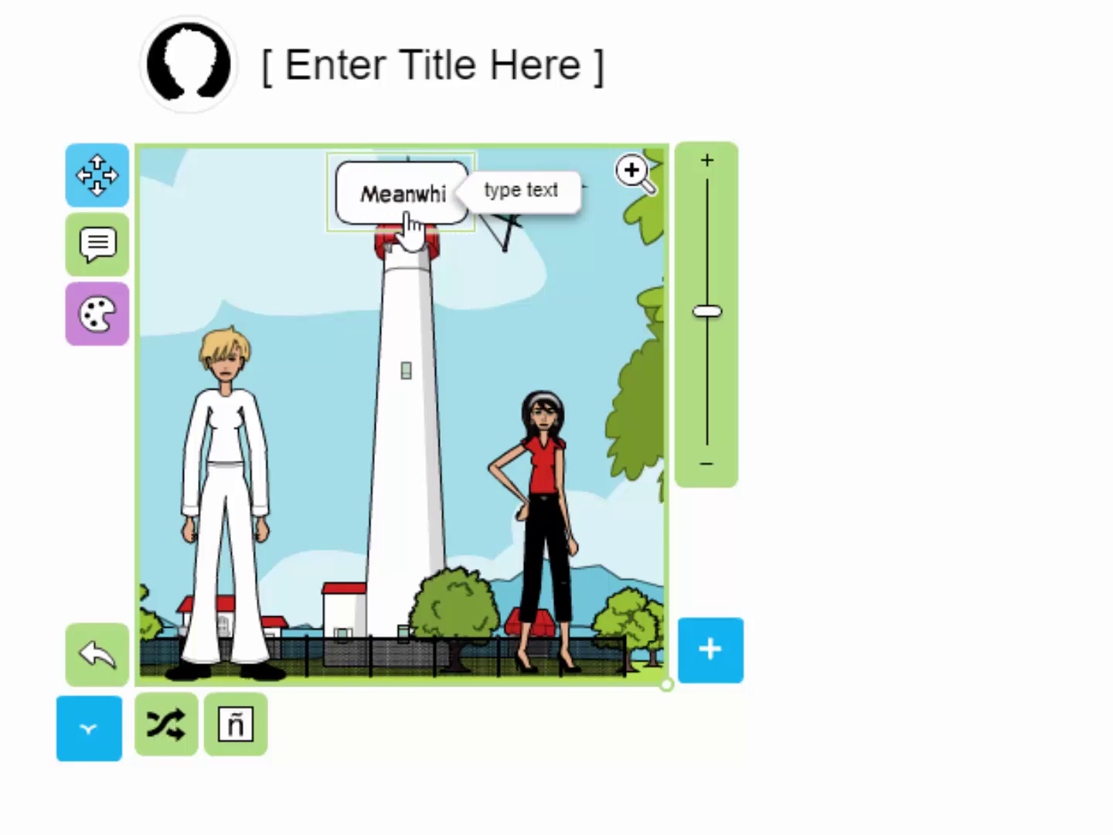
text(le...)
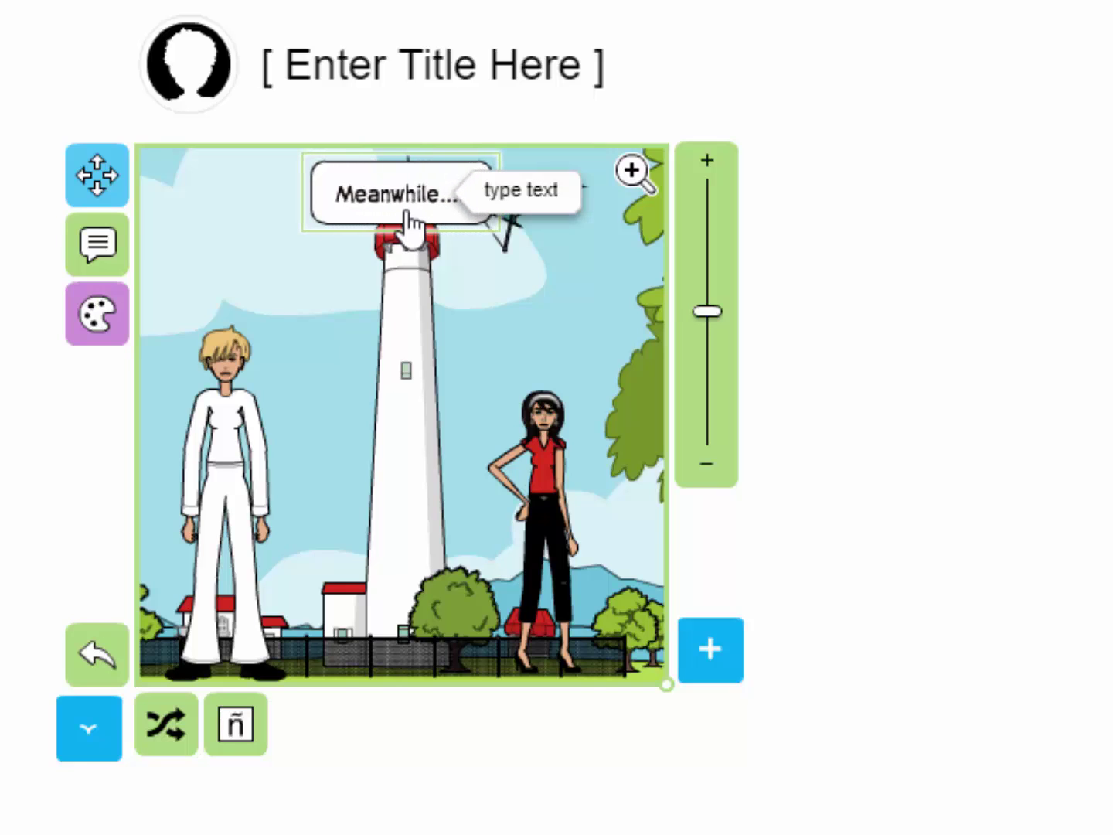
text(..)
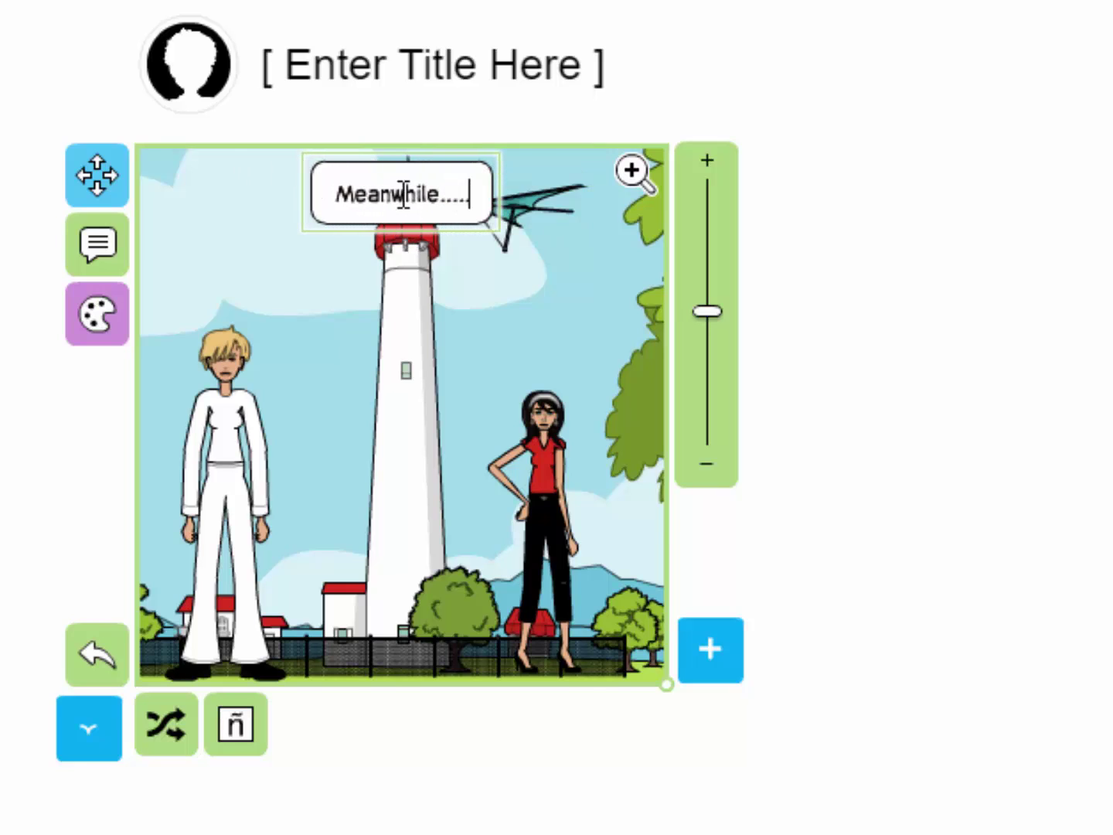
click(95, 173)
drag(337, 206, 192, 209)
click(895, 333)
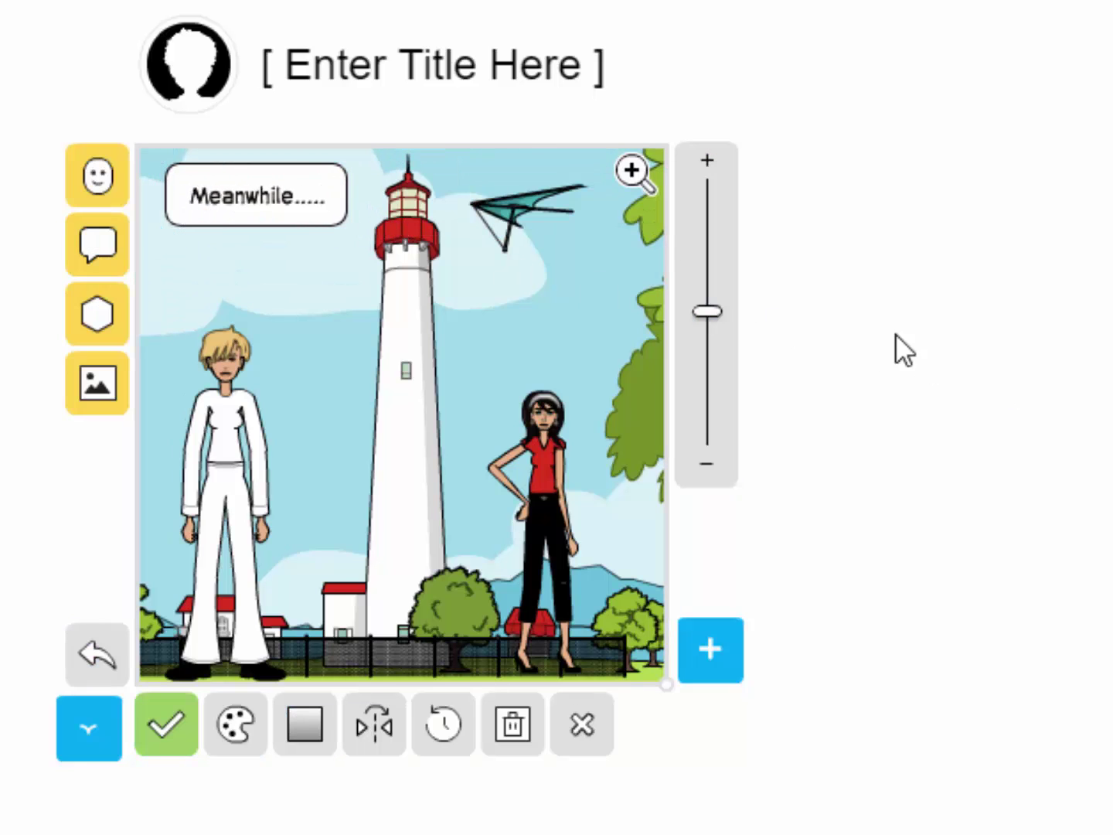
- Add a second panel and give its blond character the preset wide-stride pose with both fists raised
click(711, 653)
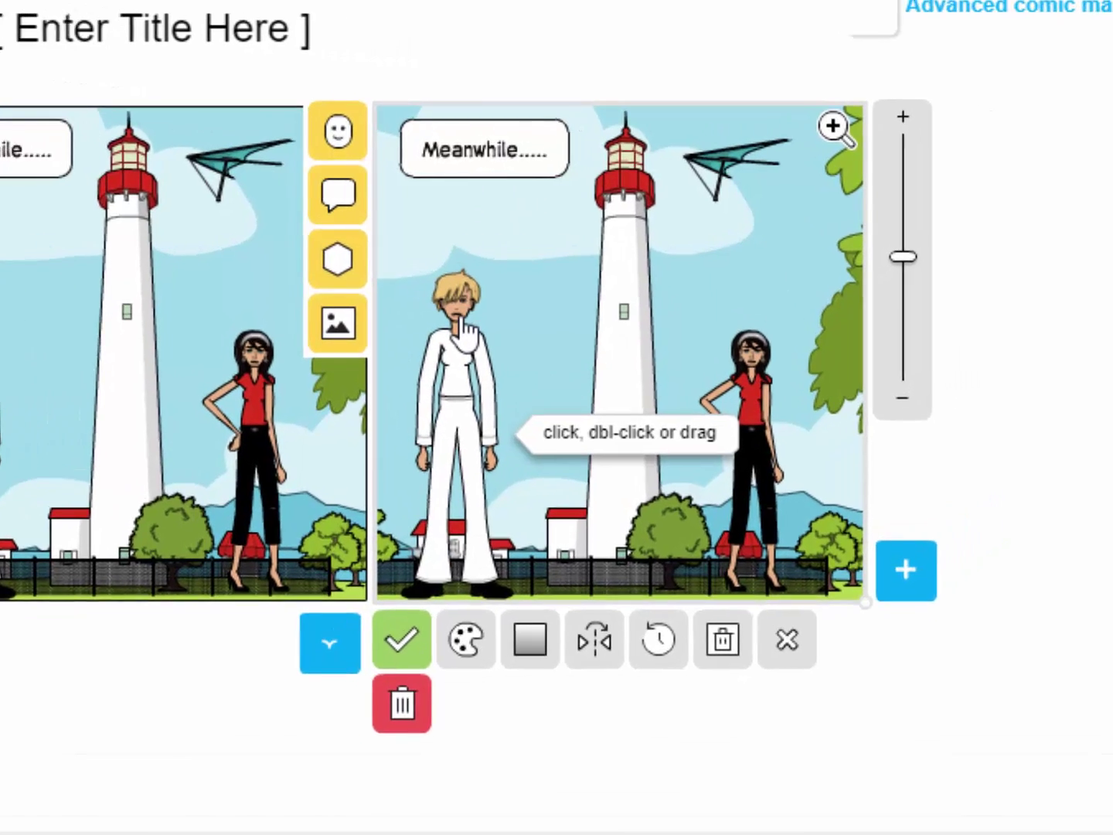
click(607, 308)
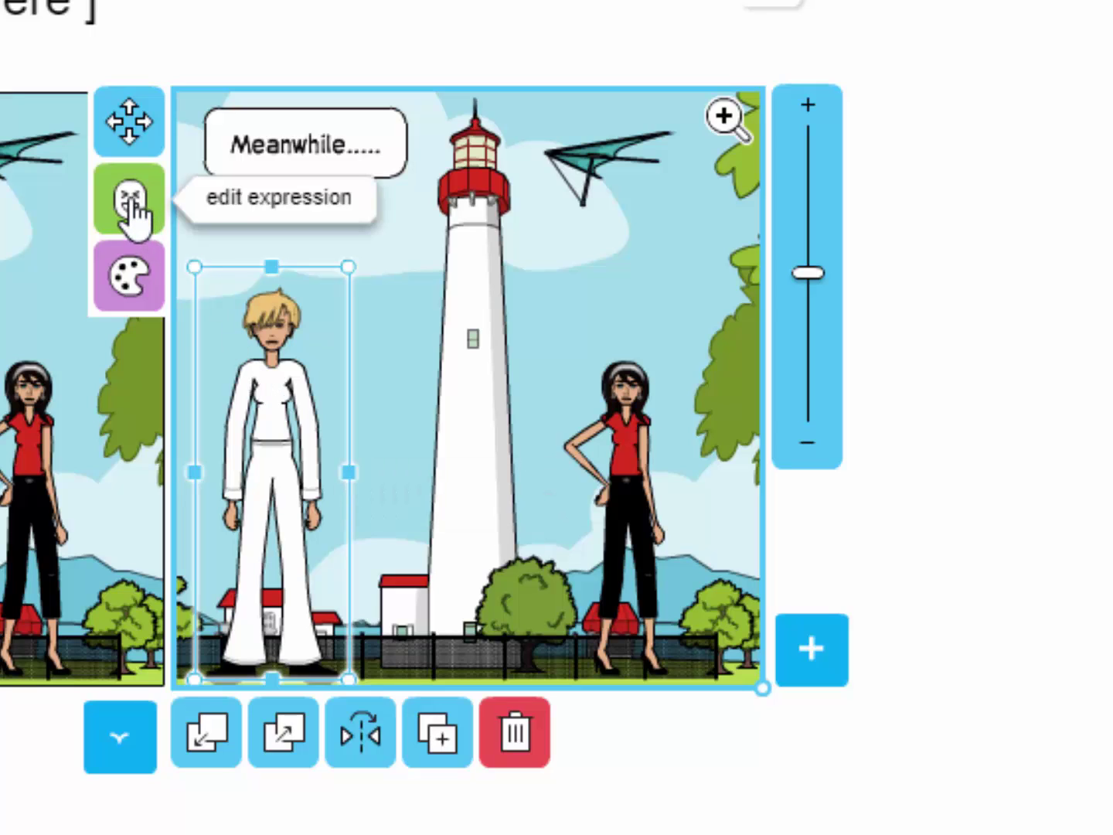
click(131, 203)
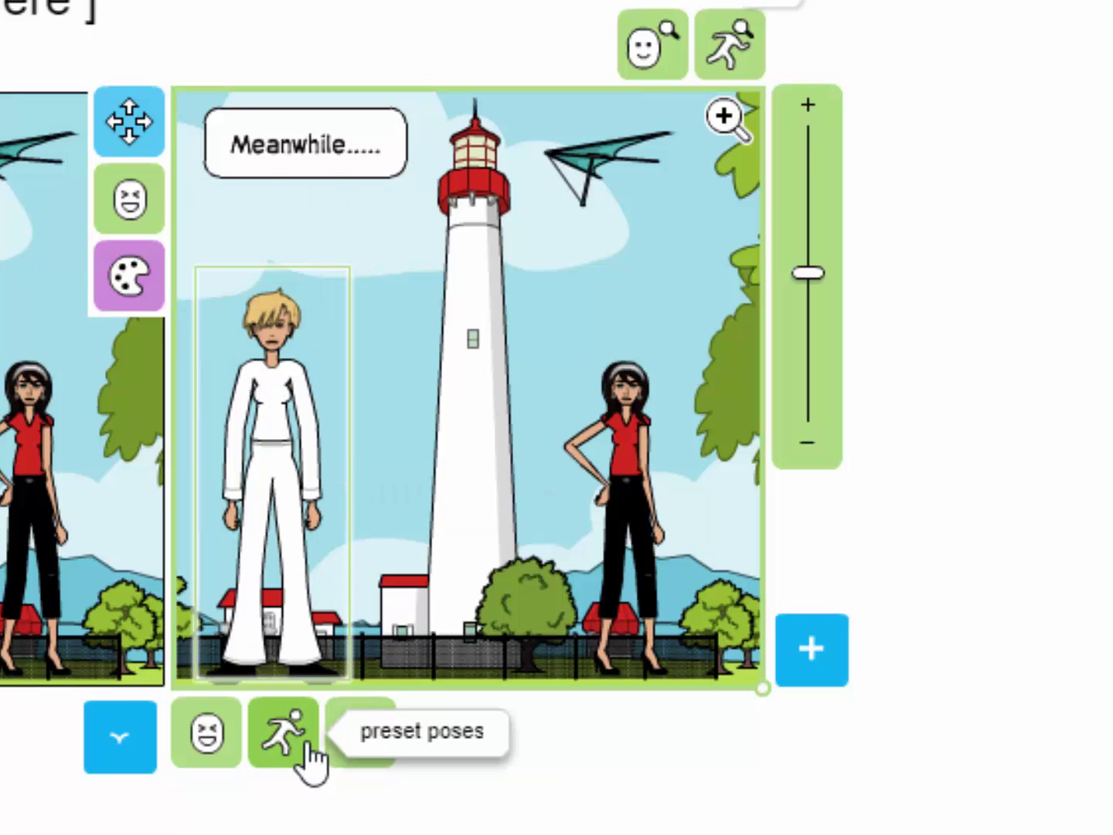
click(271, 743)
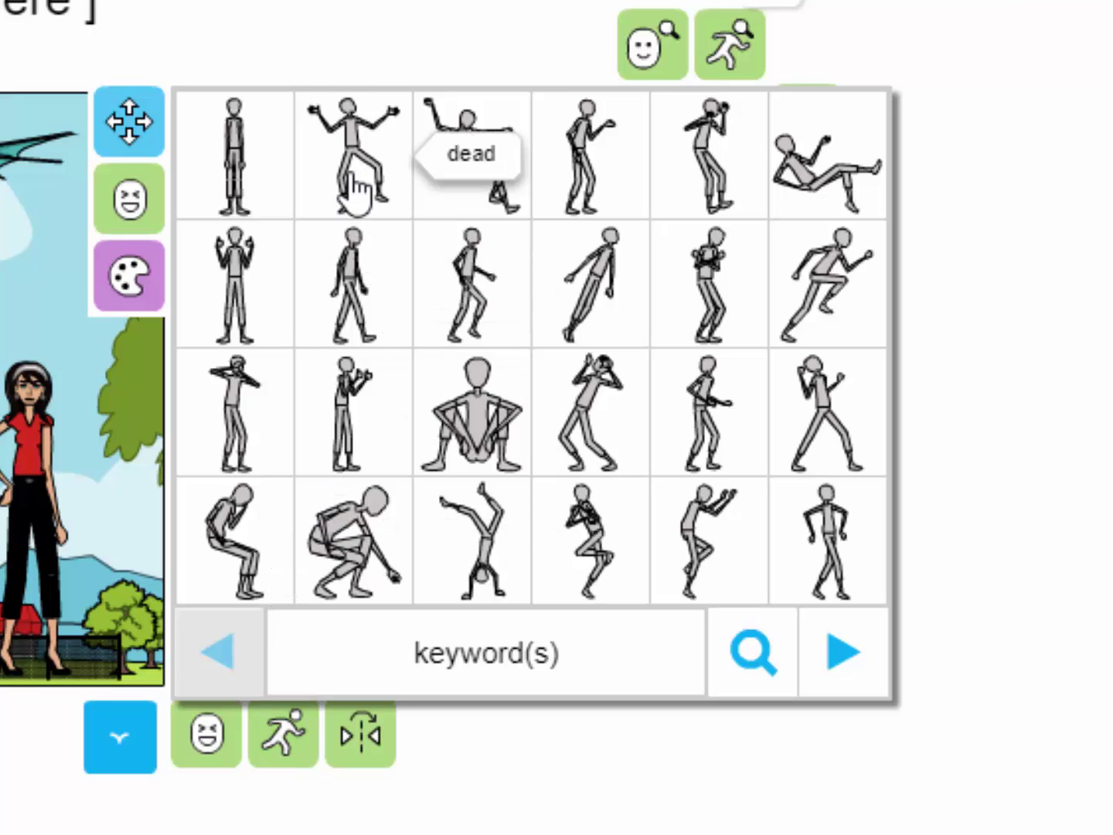
click(828, 390)
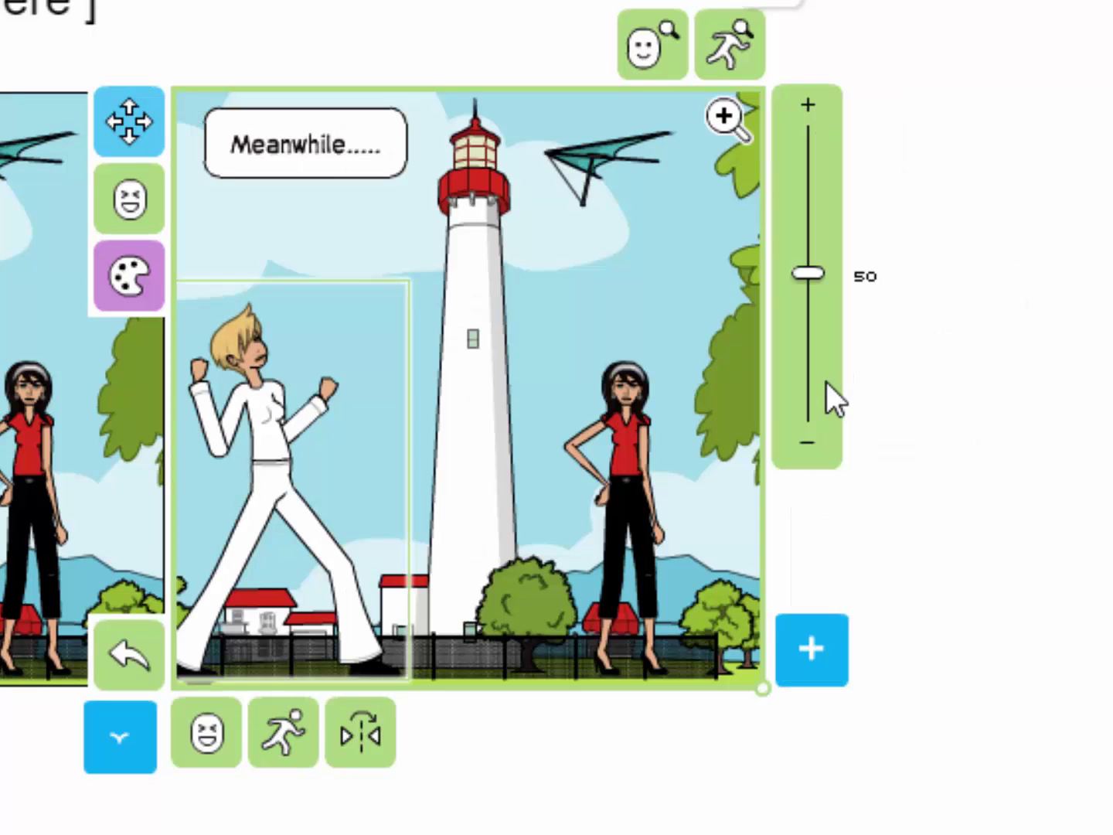
key(Escape)
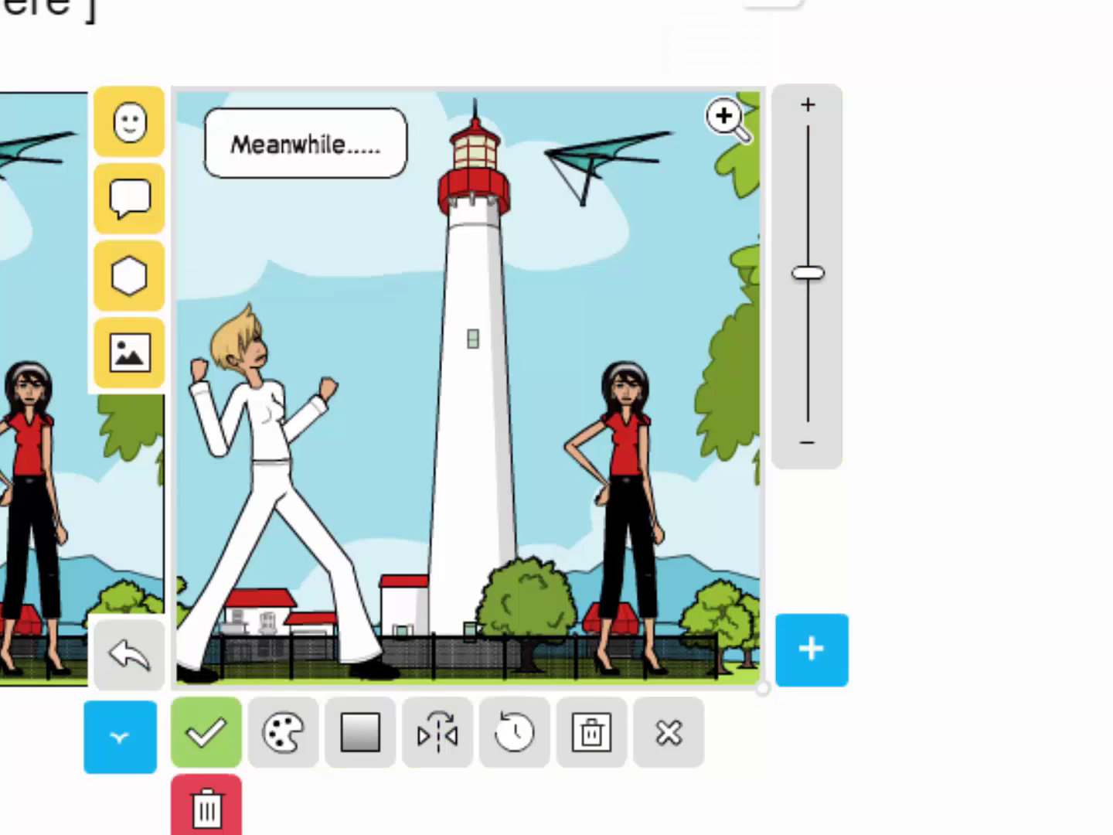
- Replace the second panel's "Meanwhile....." bubble with a new one reading "Watch out!", placed just above the blond character
click(310, 170)
key(Delete)
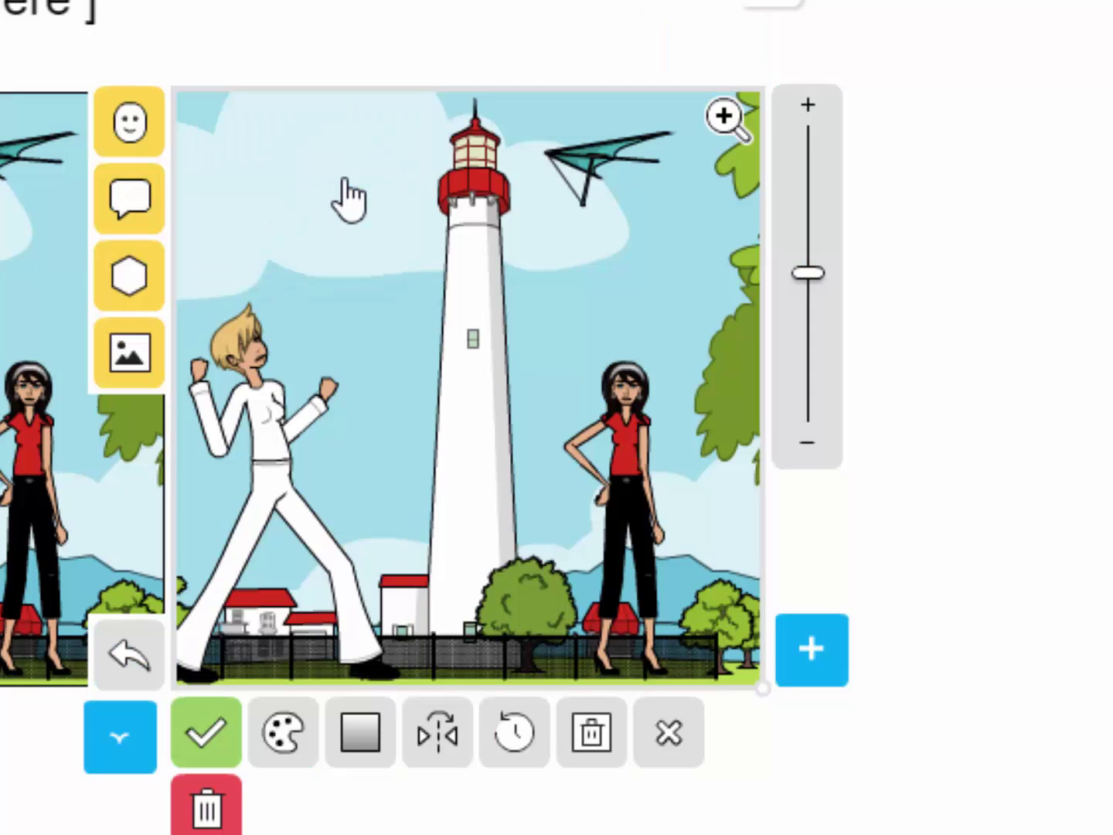
click(147, 217)
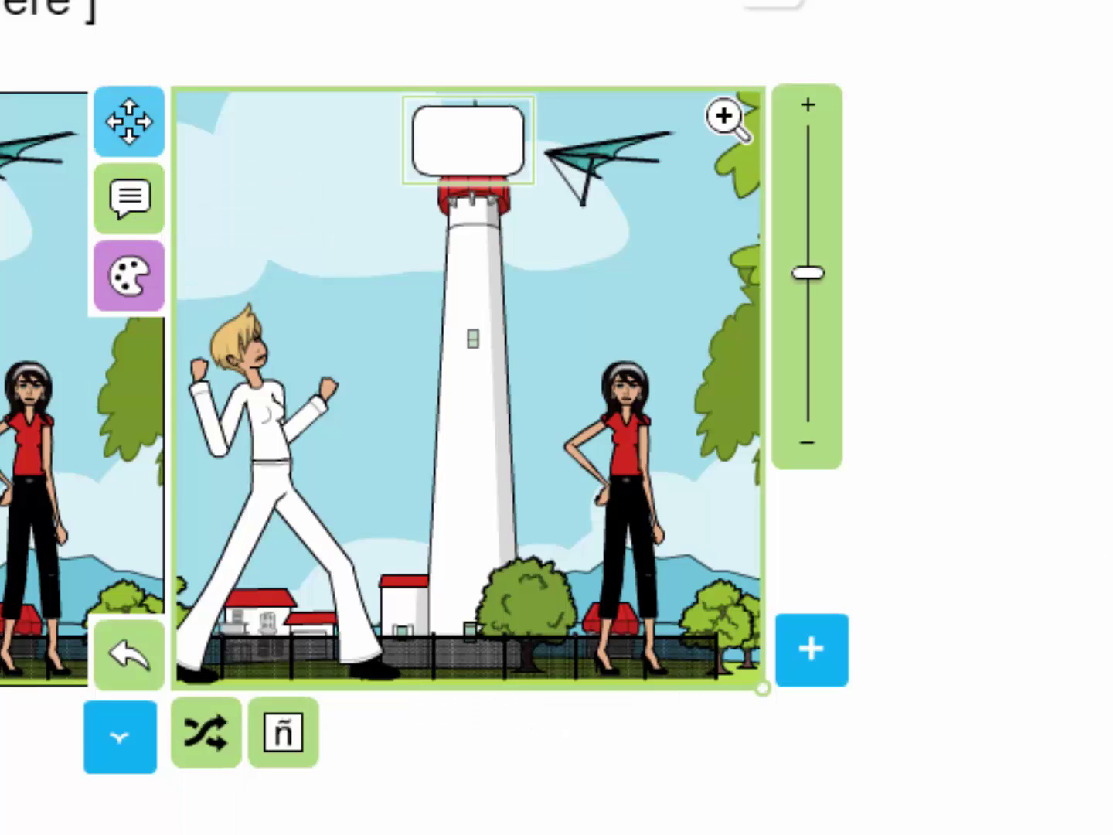
text(Watch)
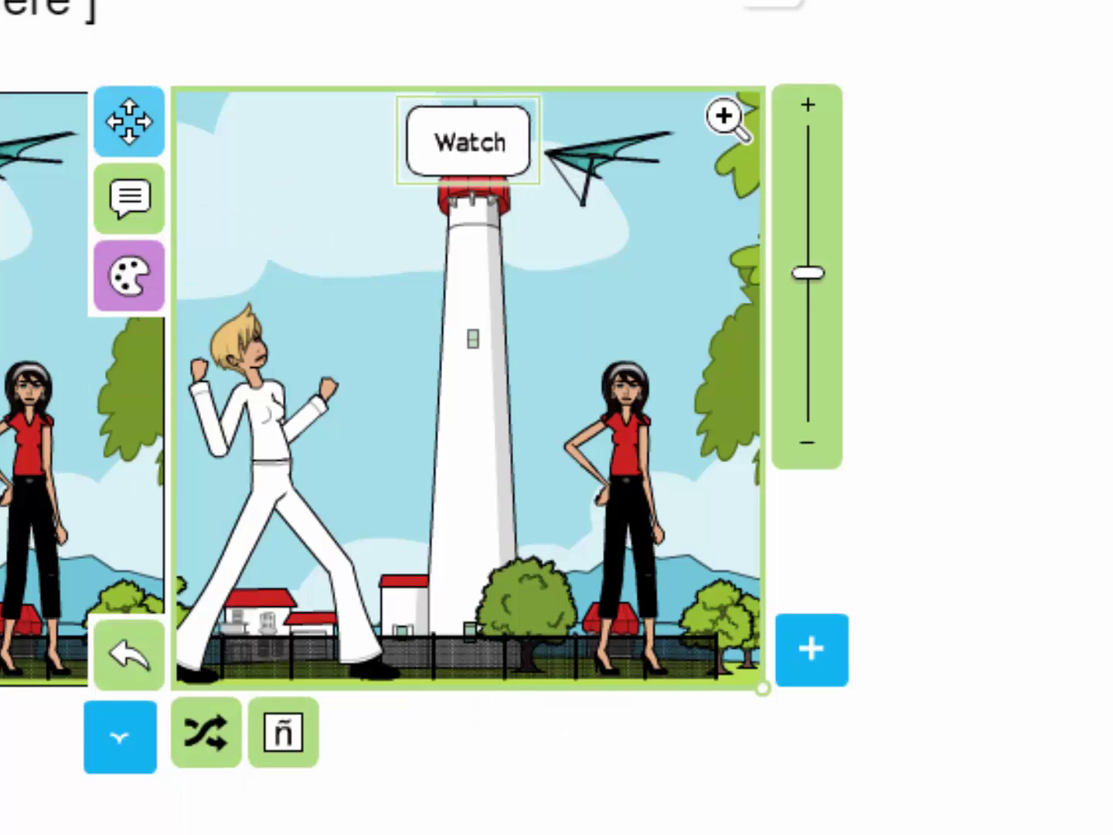
text( out!)
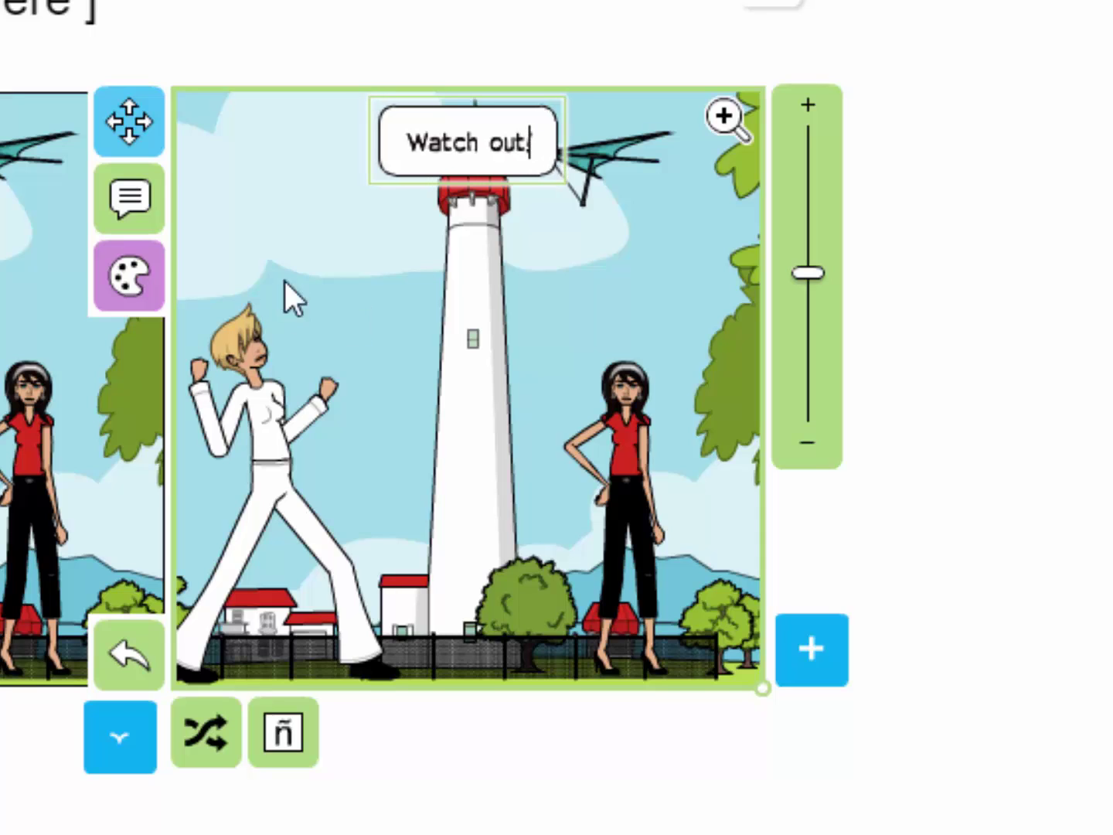
click(128, 122)
drag(417, 156, 328, 283)
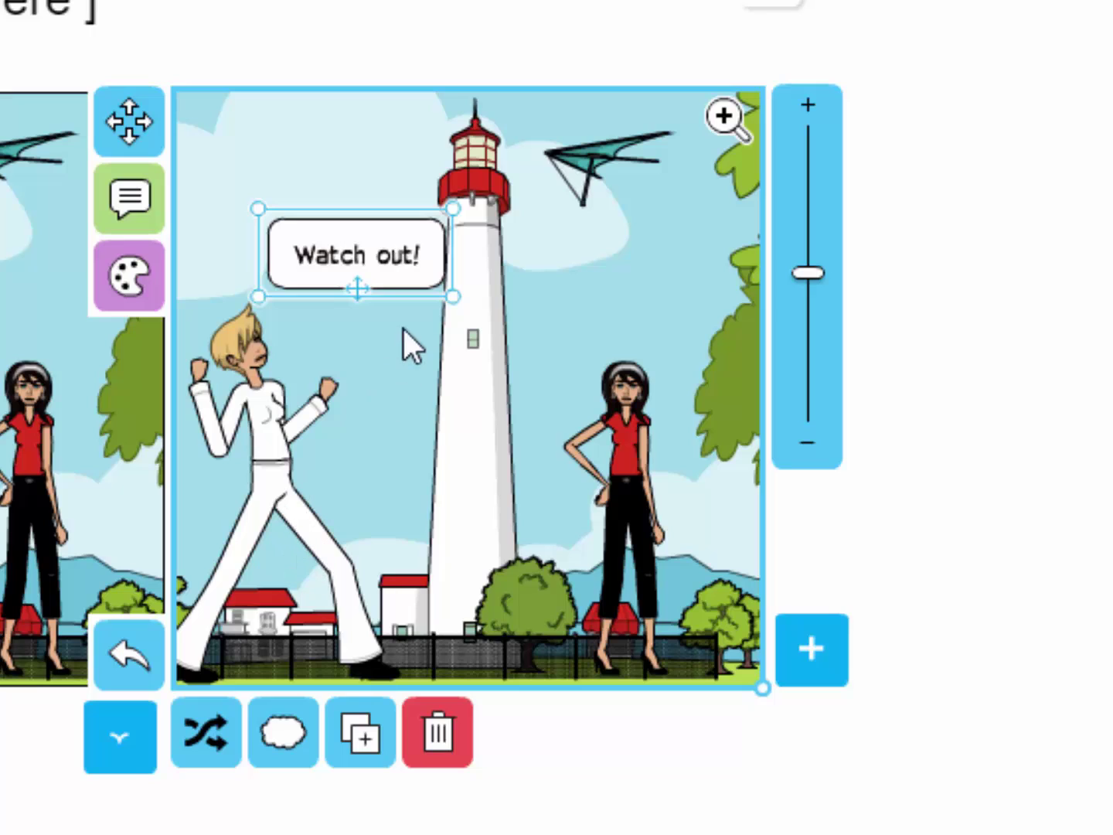
click(927, 541)
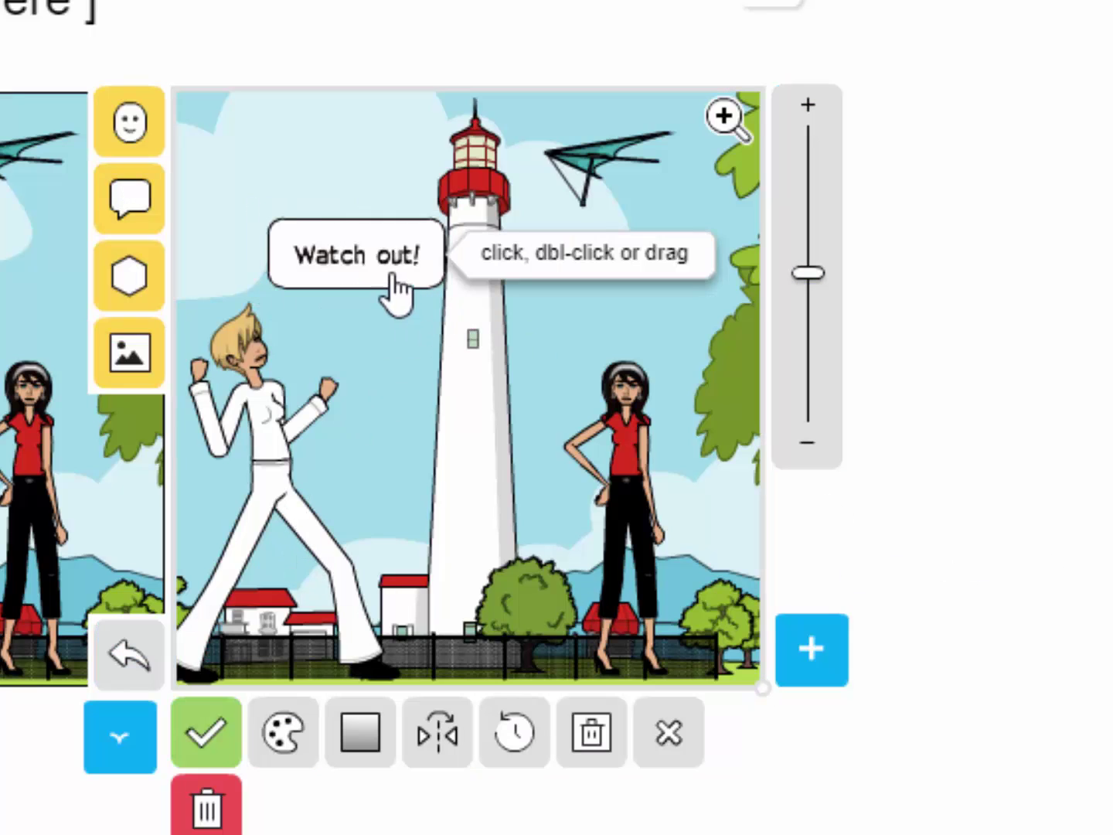
- Change the "Watch out!" bubble to the jagged burst shape and shift it slightly left, clear of the lighthouse
click(345, 267)
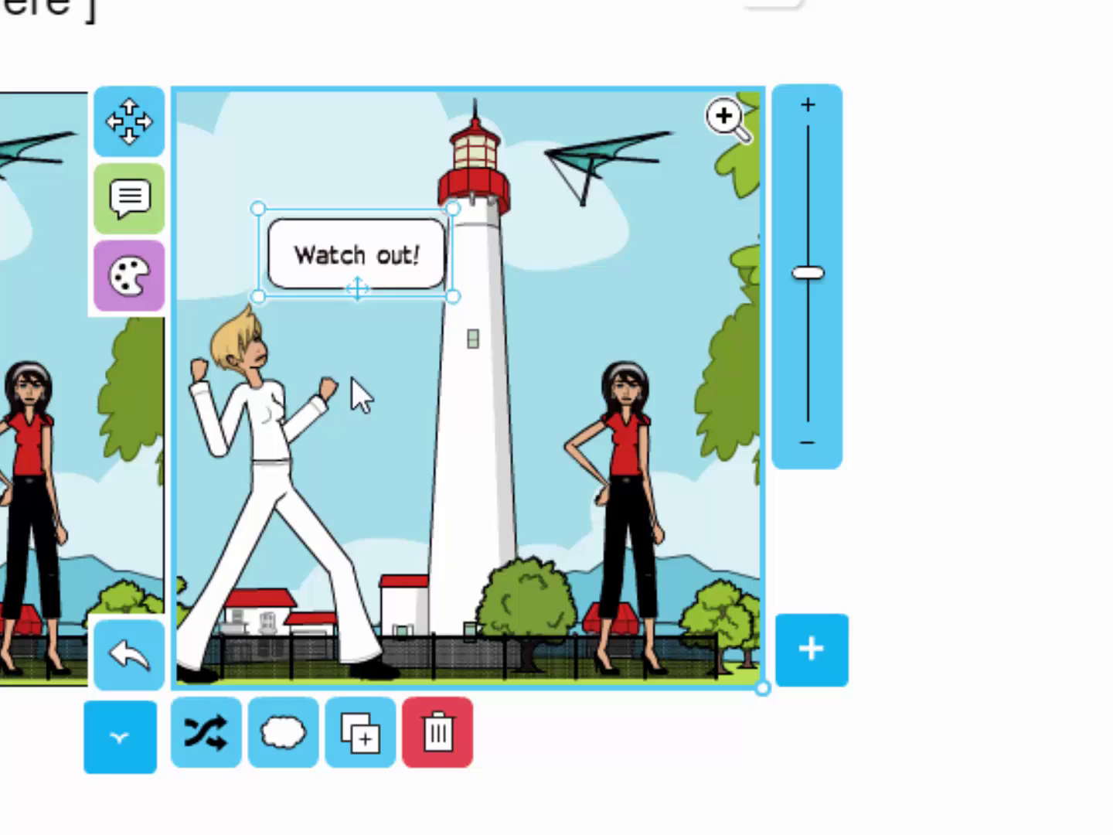
click(295, 743)
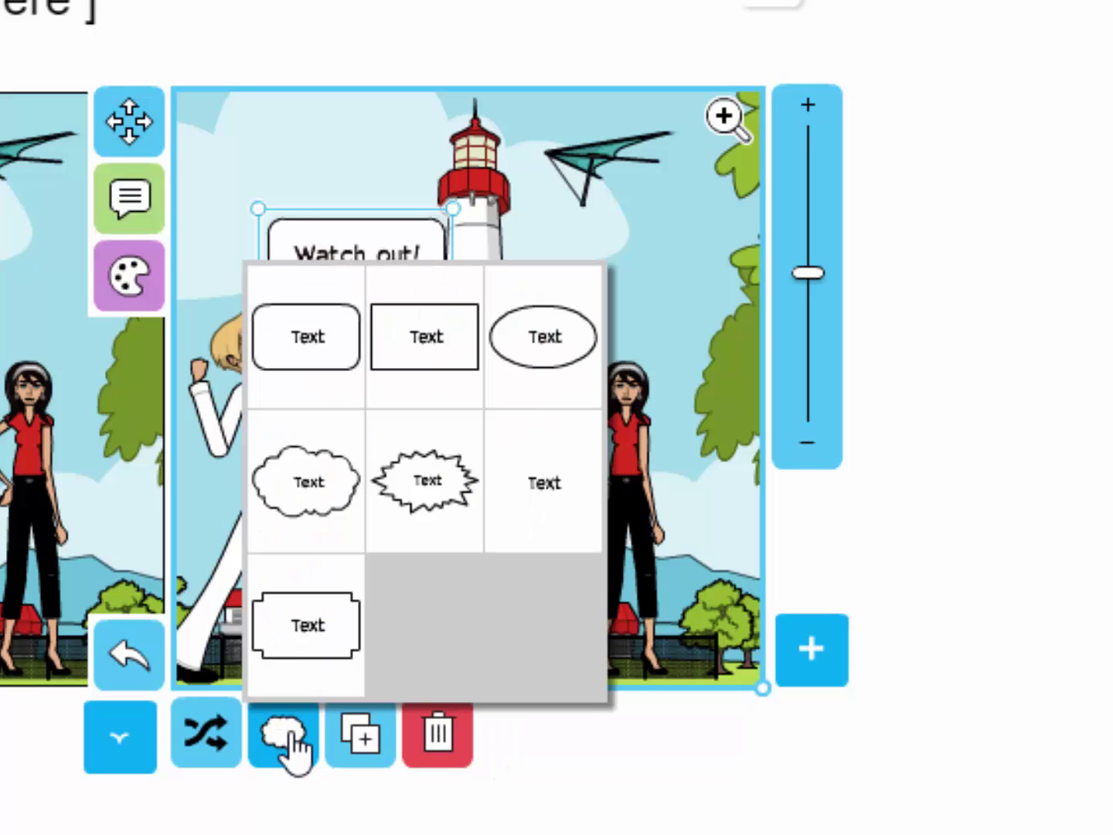
click(430, 497)
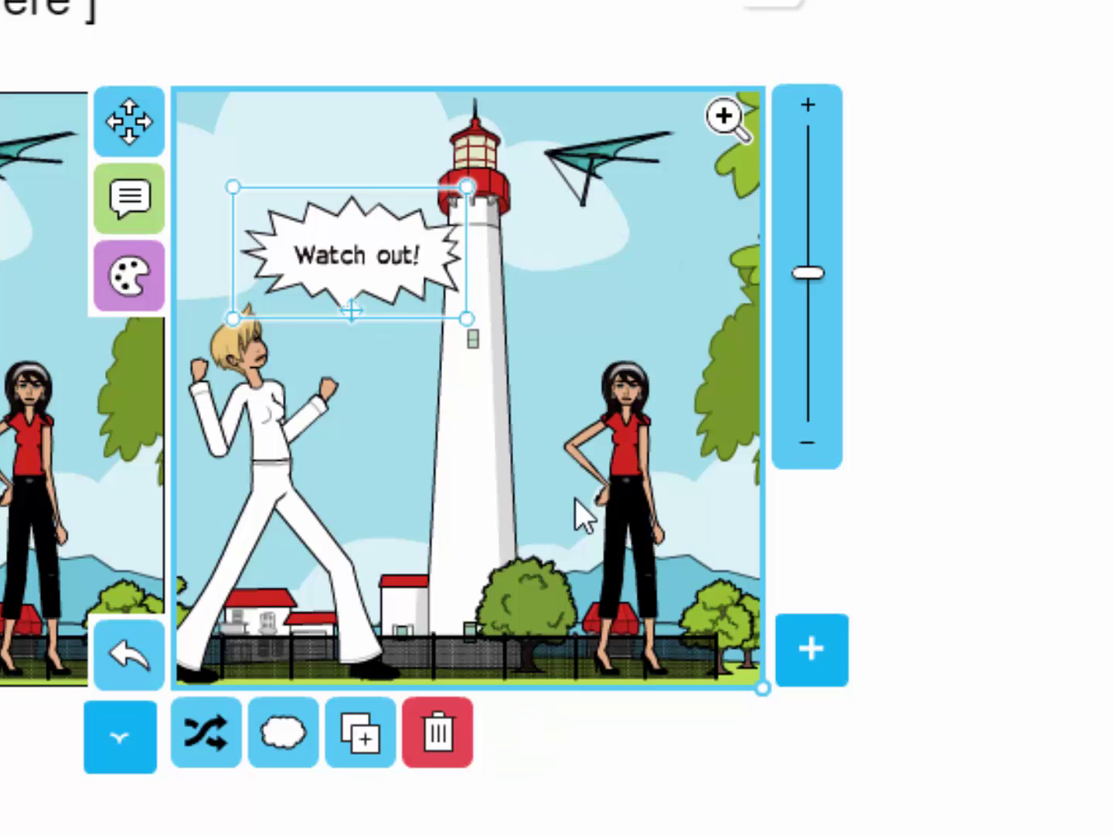
drag(352, 240, 330, 236)
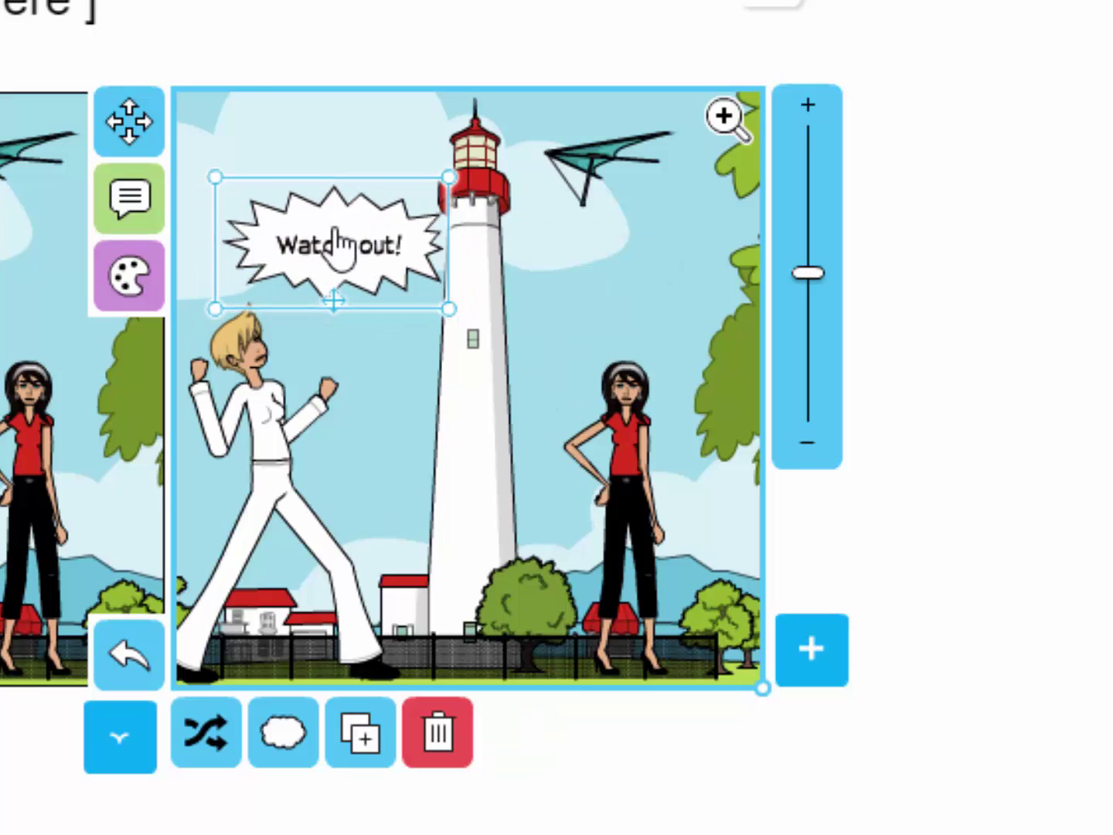
click(741, 685)
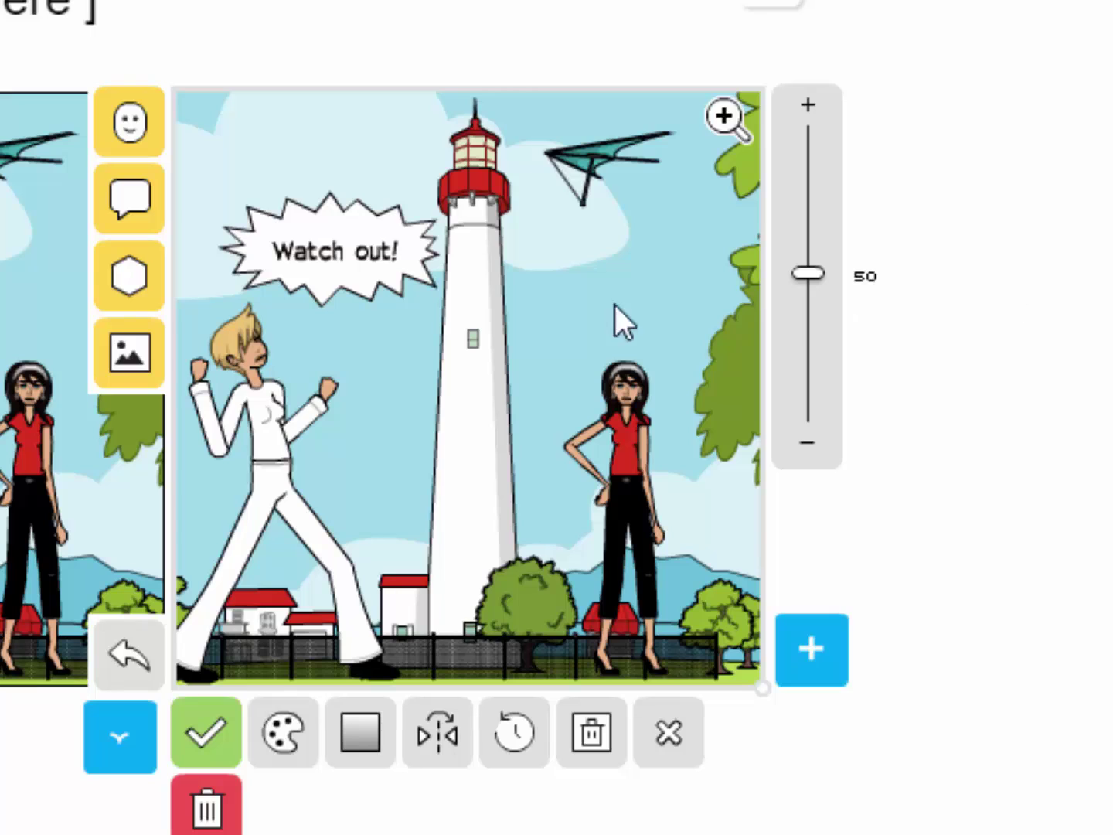
- Add an empty cloud-shaped bubble to the second panel and place it above the woman in the red top
click(131, 206)
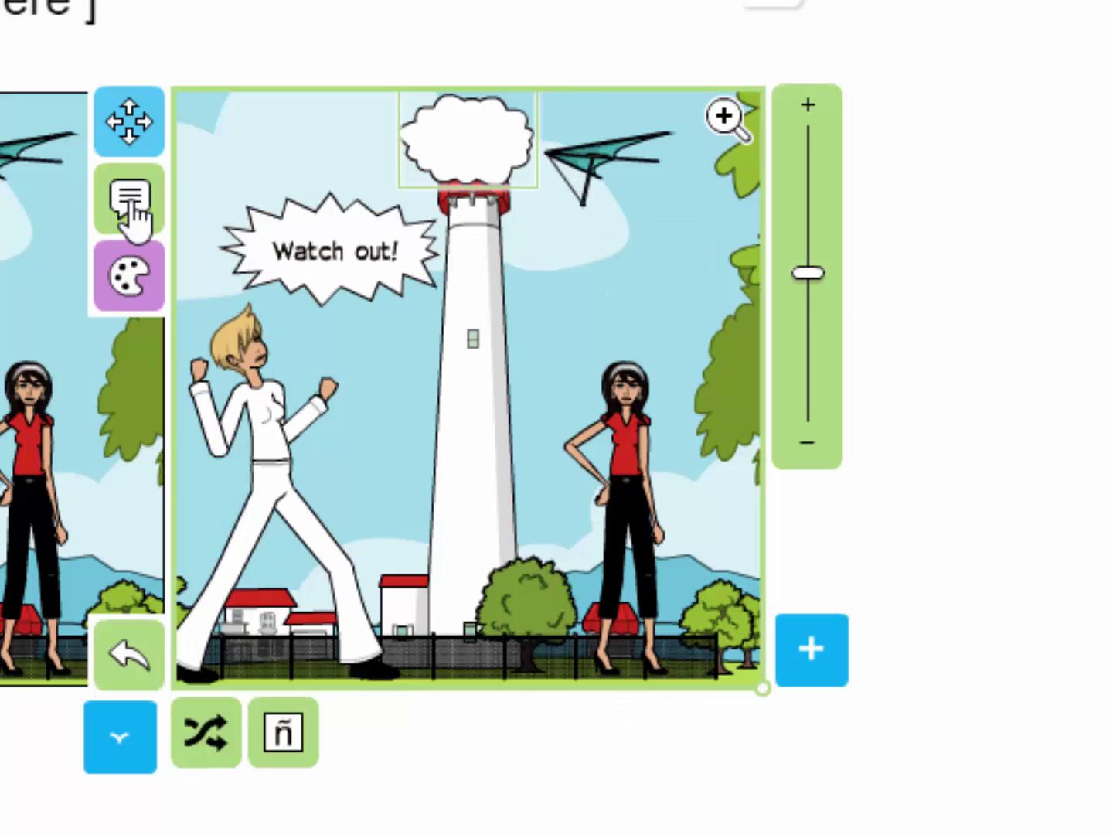
click(131, 124)
drag(472, 129, 626, 270)
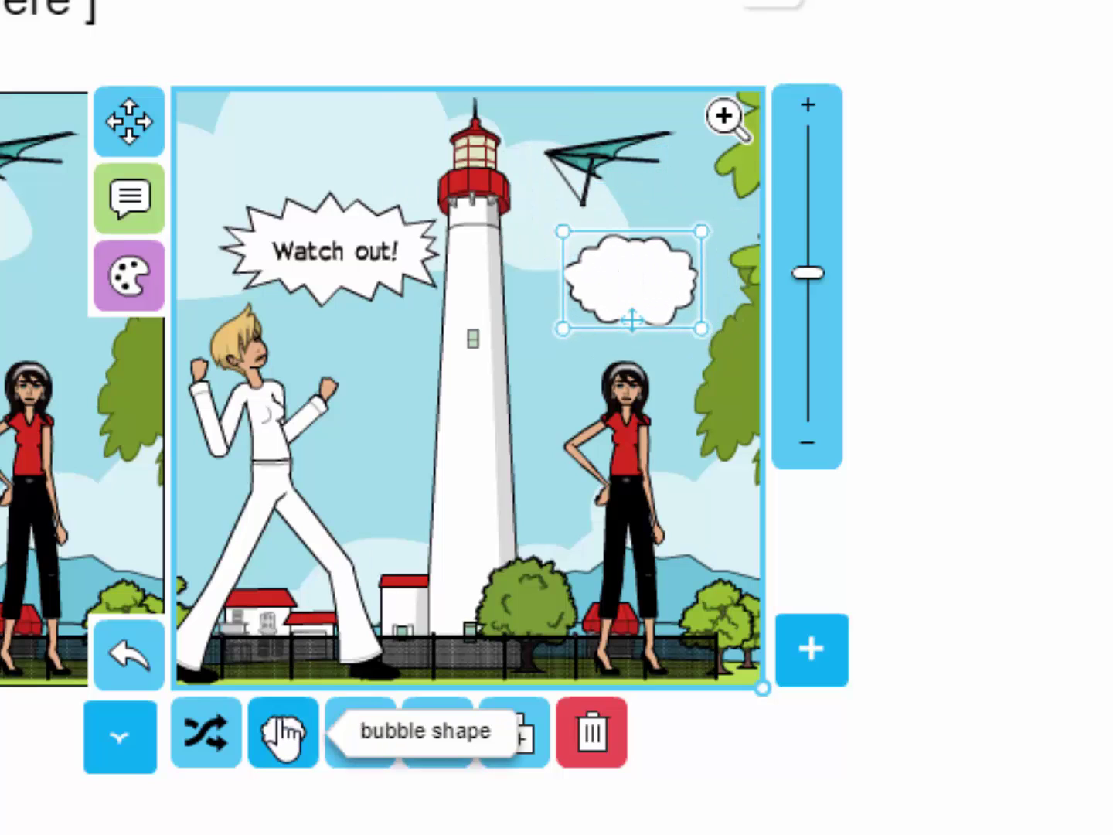
click(283, 734)
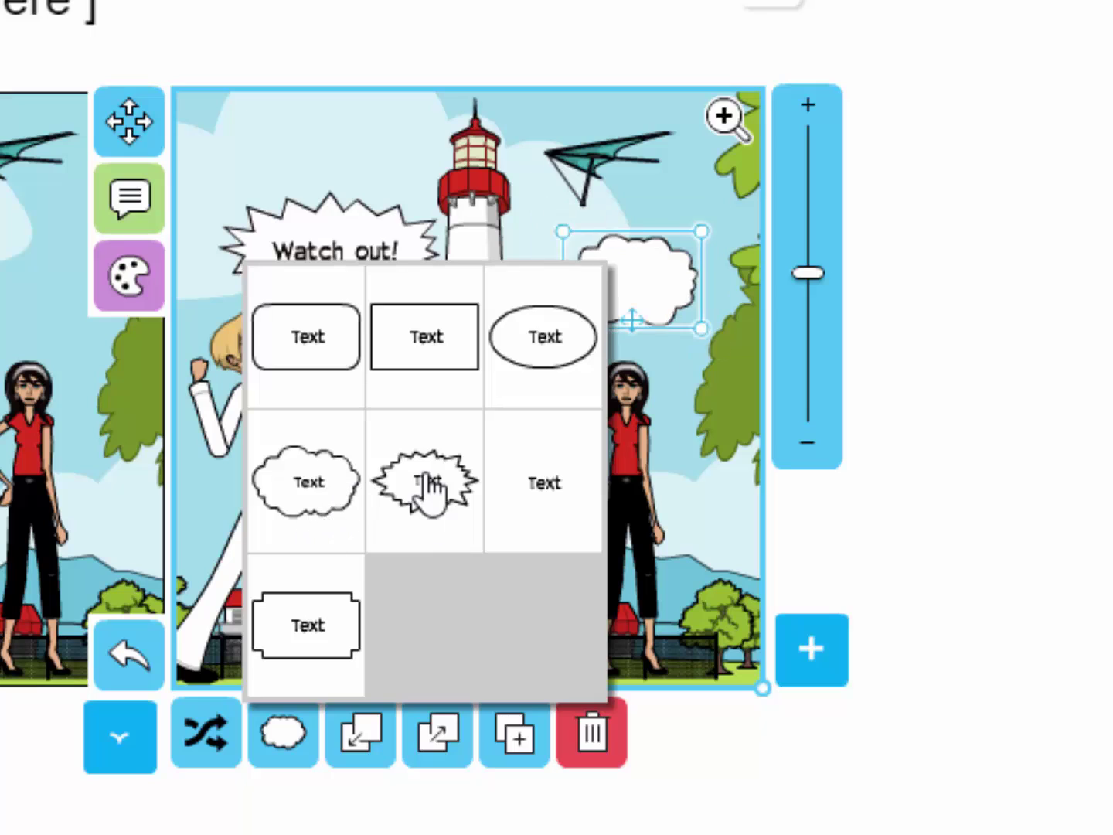
click(291, 489)
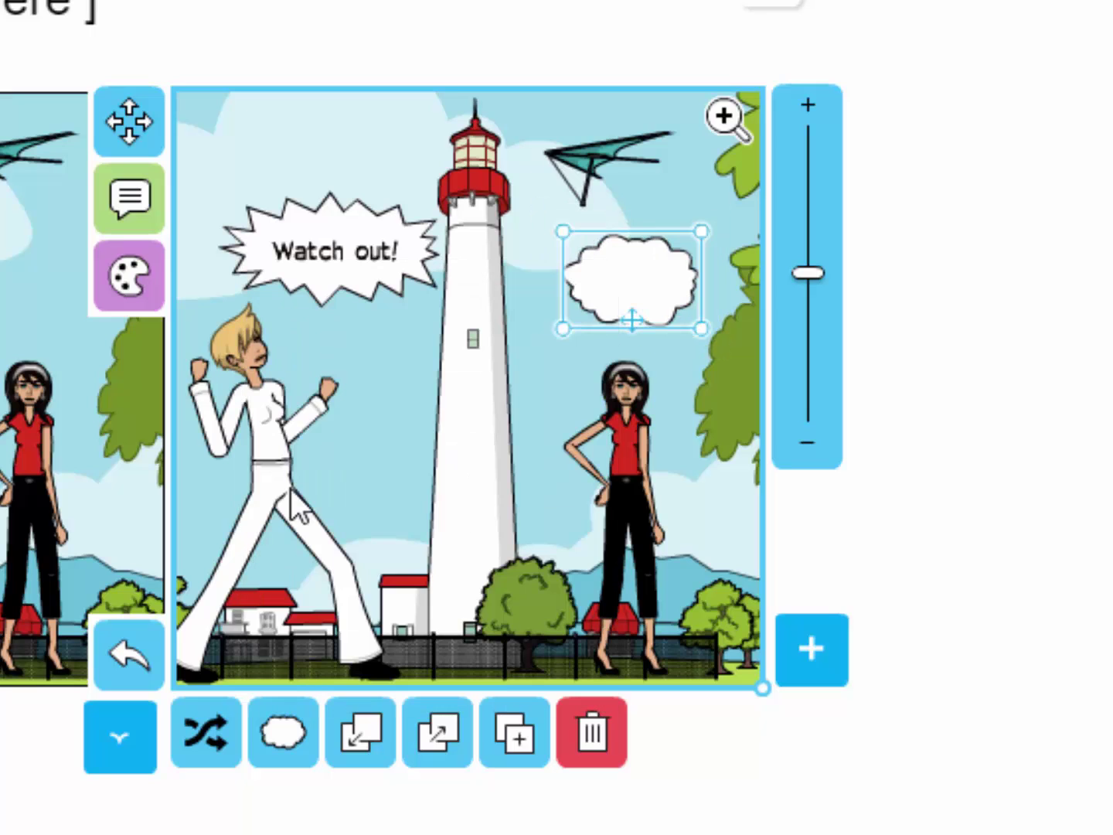
- Enter the text "Dodo?" in the cloud bubble above the woman in the red top
double_click(628, 294)
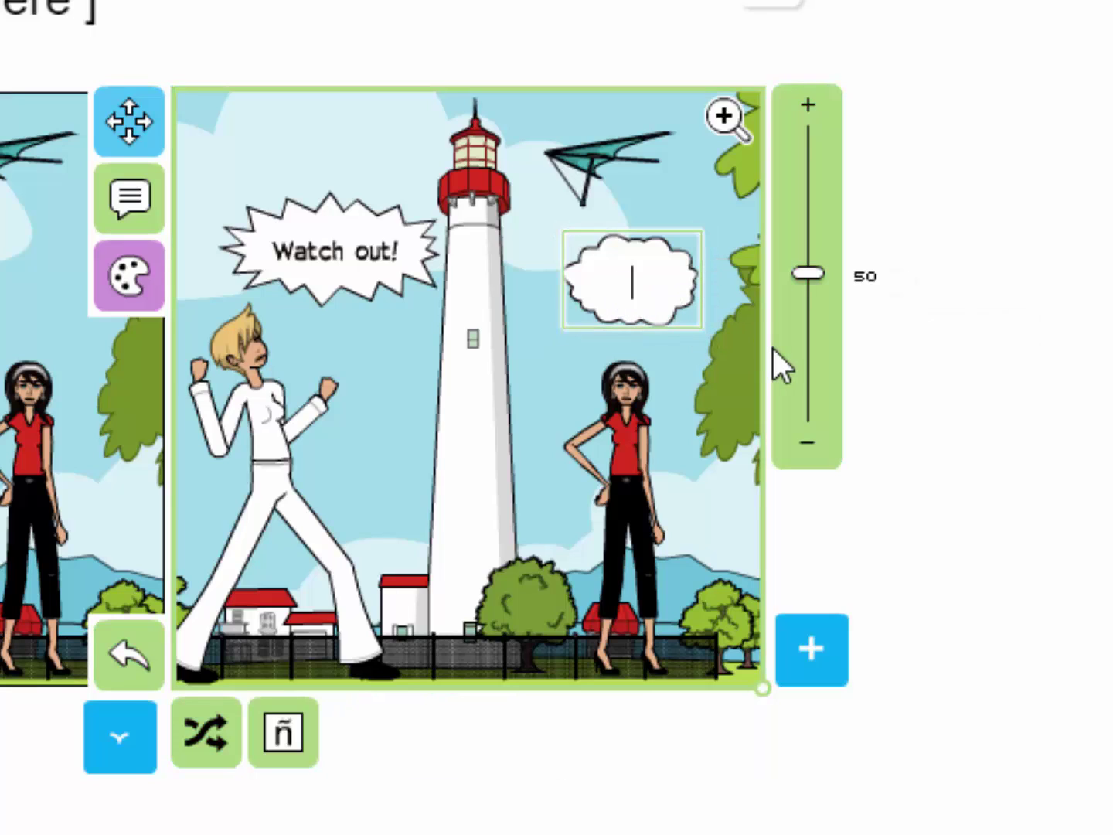
text(Dodd)
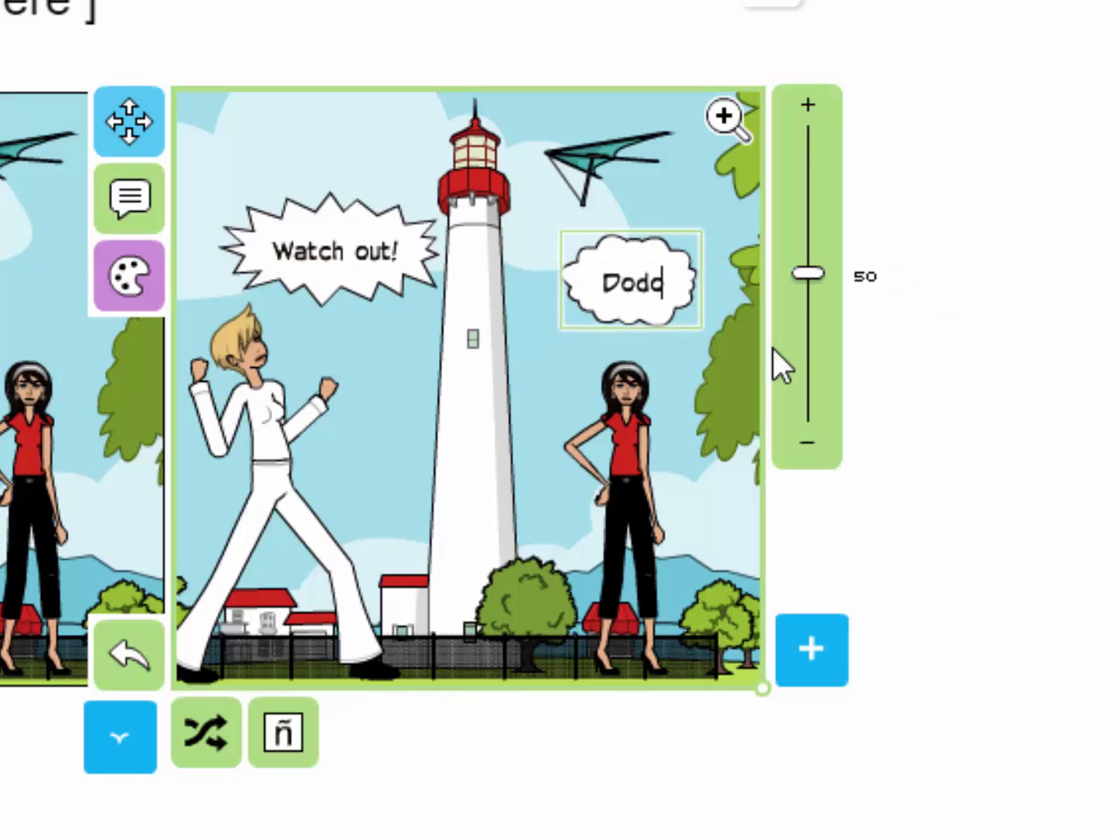
text(?)
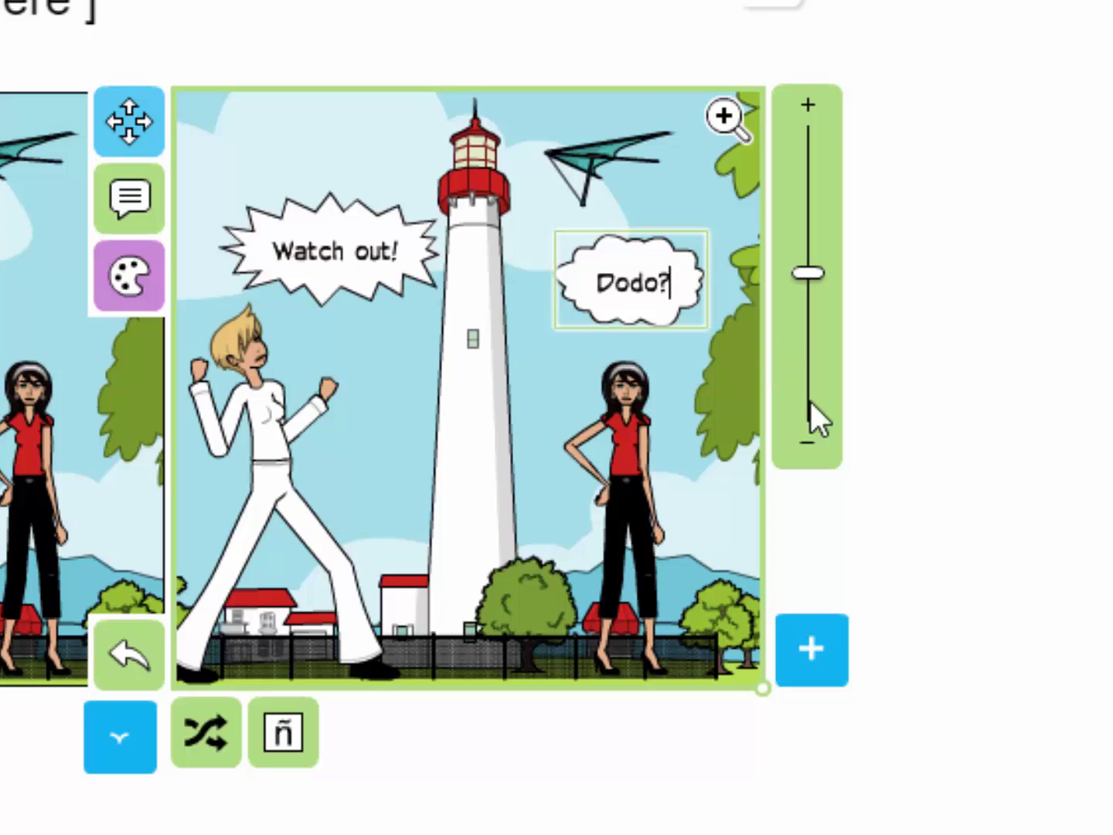
click(1079, 506)
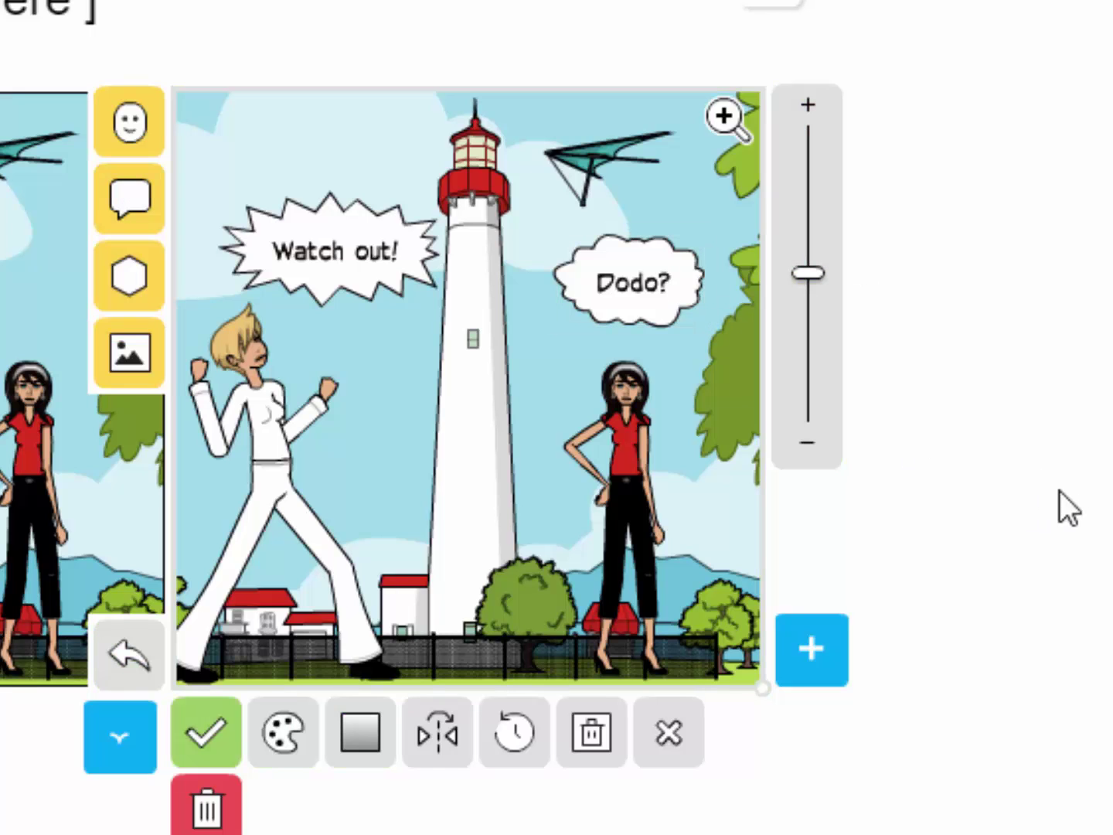
- Add a third panel to the comic and select its blond character
click(812, 651)
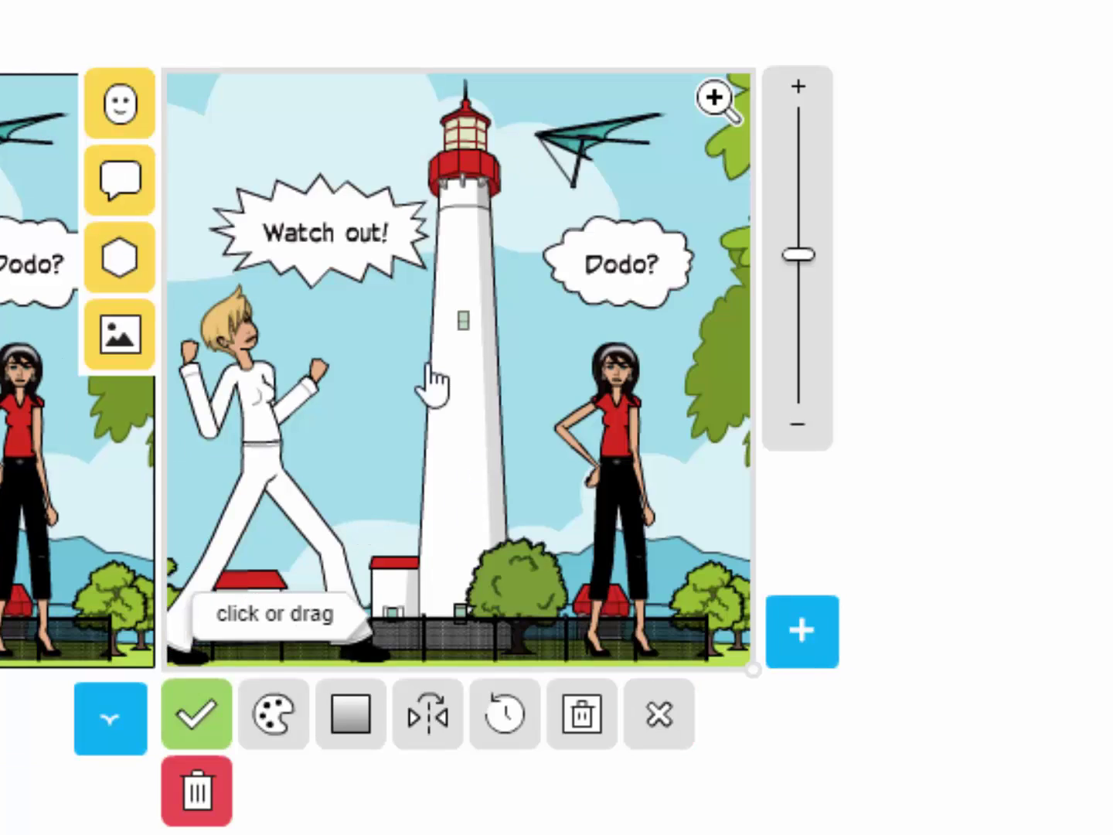
click(258, 398)
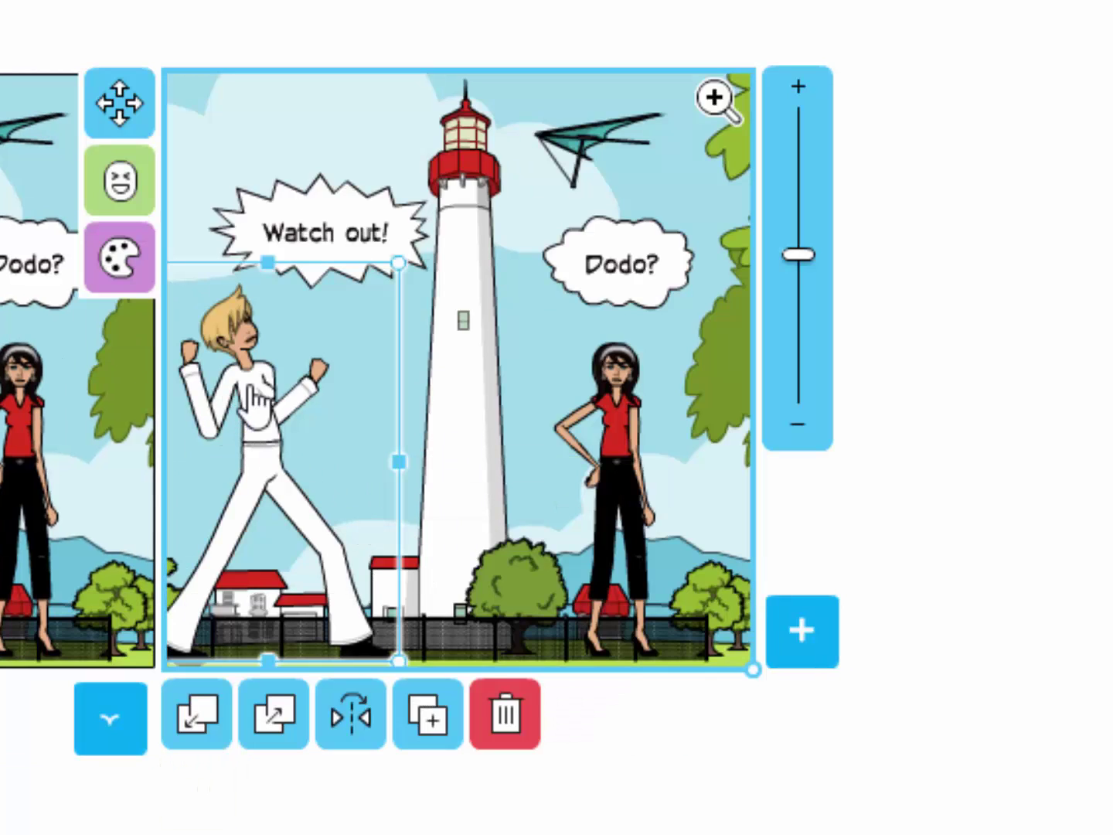